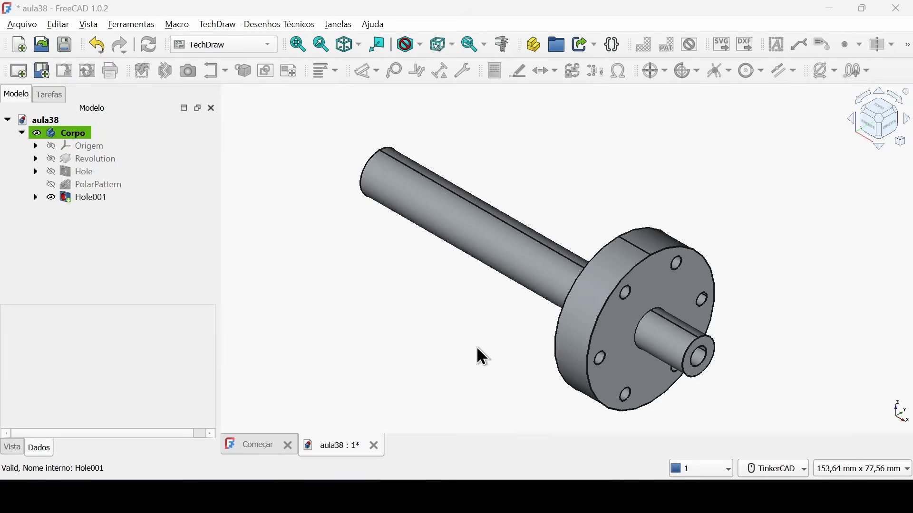
Switch to the Part Design workbench and start a new sketch on the XZ plane
click(256, 45)
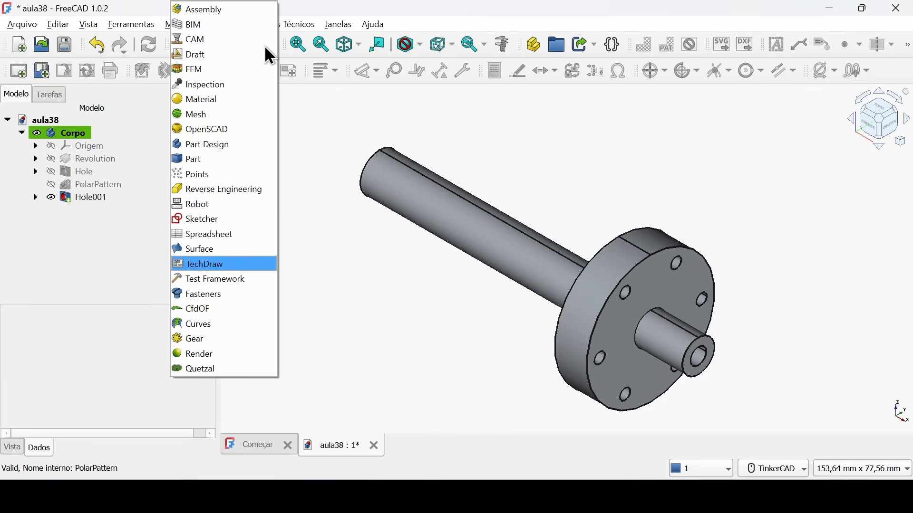
click(238, 144)
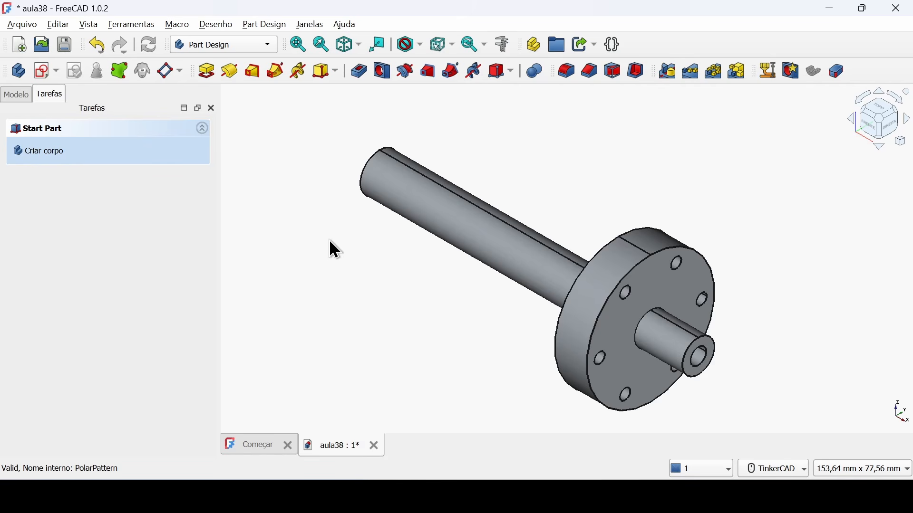
click(44, 78)
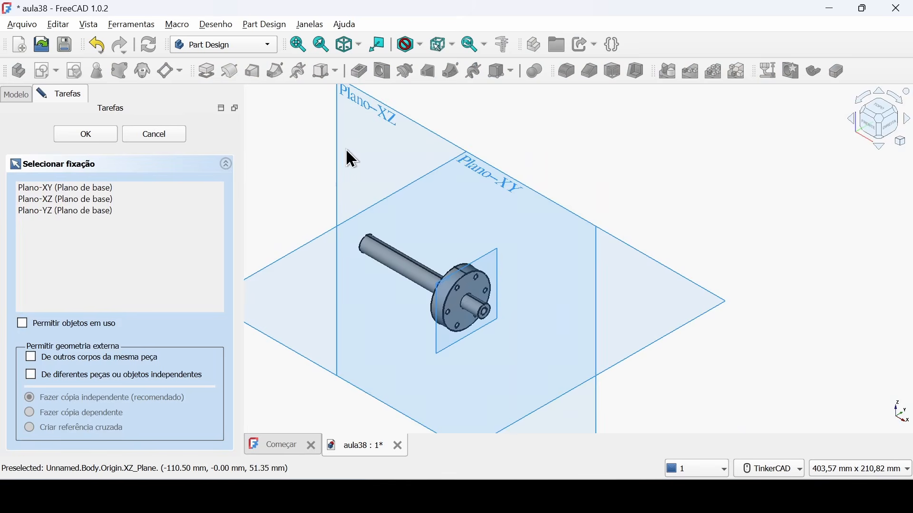
click(347, 151)
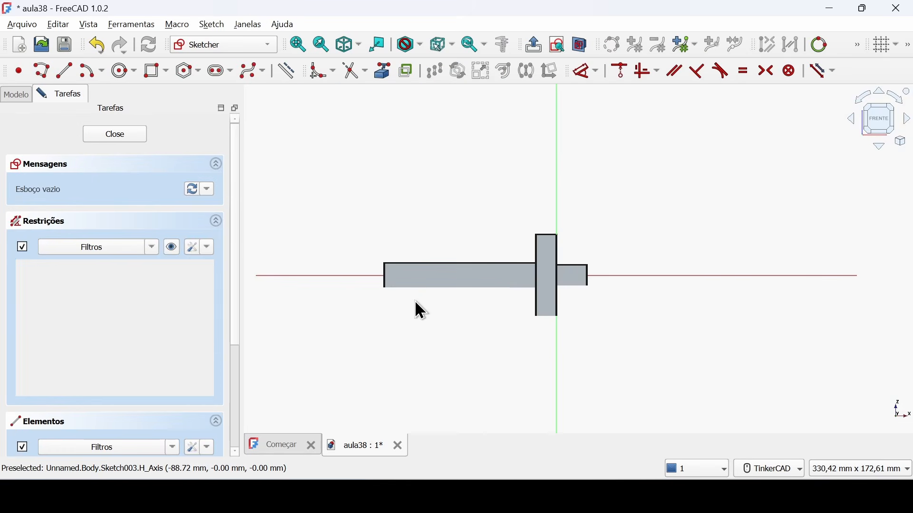
Sketch two vertical break lines across the long shaft at about X -69 mm and X -24 mm, and close the sketch
scroll(416, 302, up, 4)
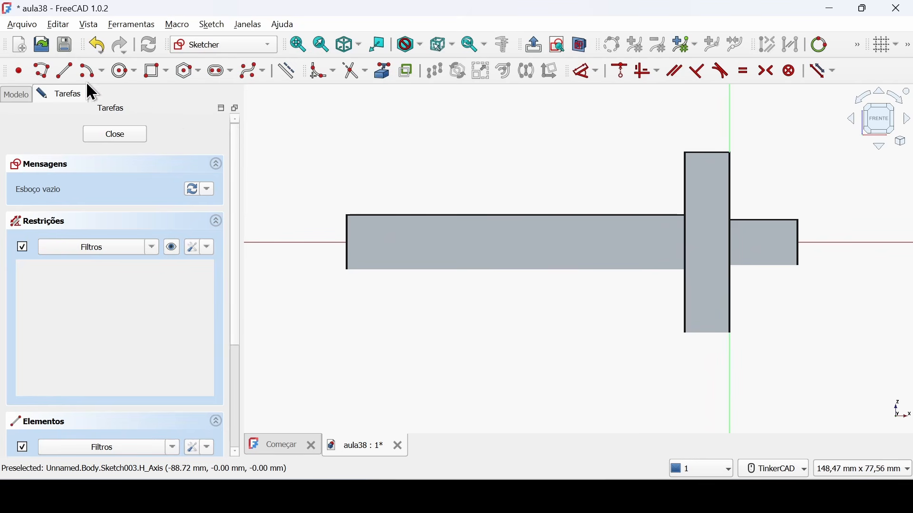
click(65, 71)
click(418, 163)
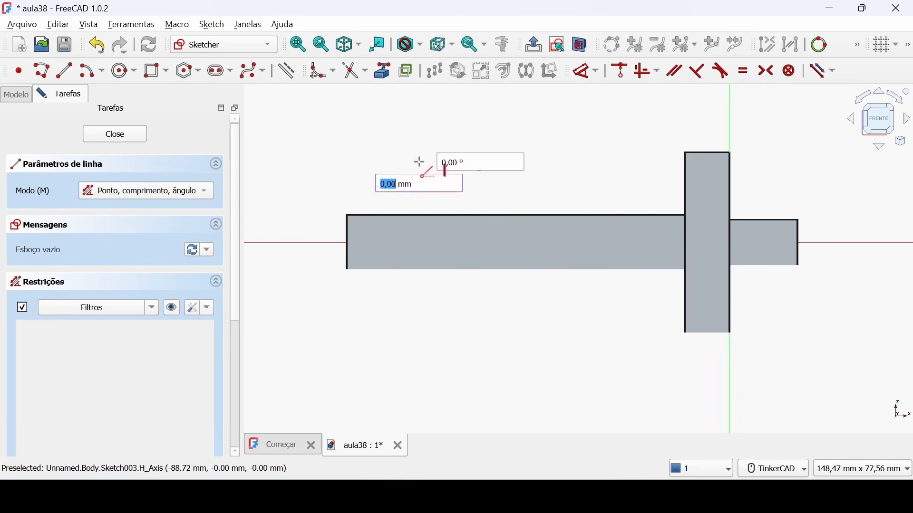
click(419, 319)
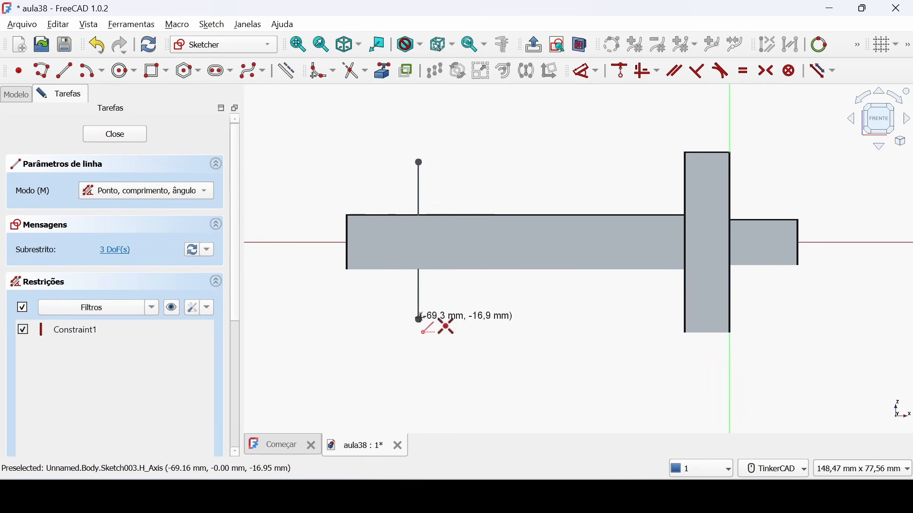
click(622, 173)
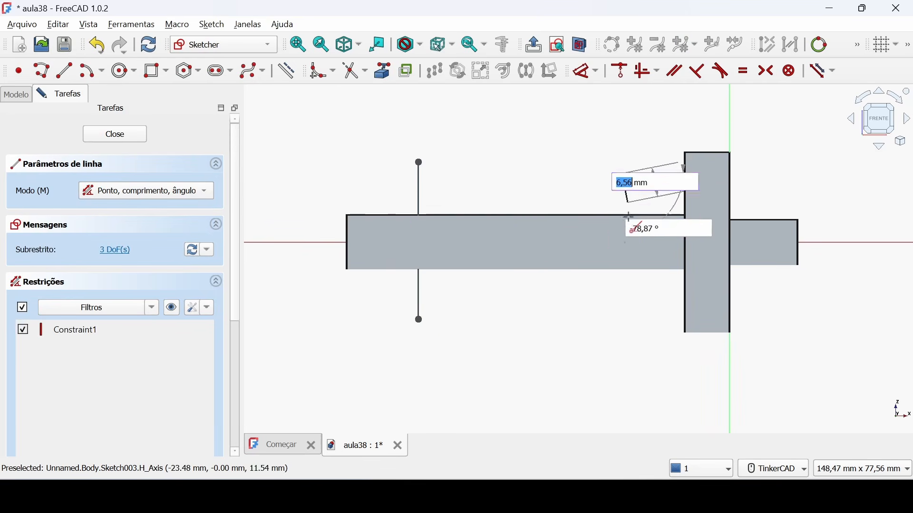
click(622, 316)
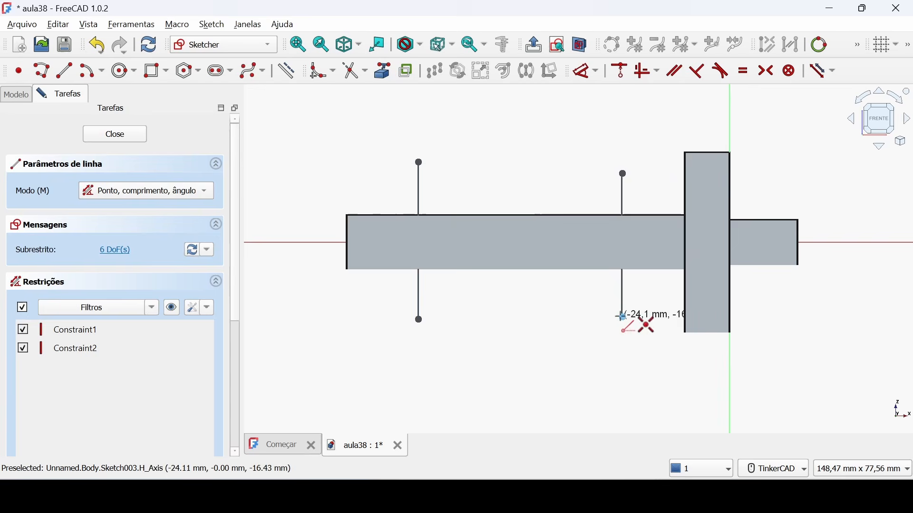
right_click(505, 357)
click(131, 136)
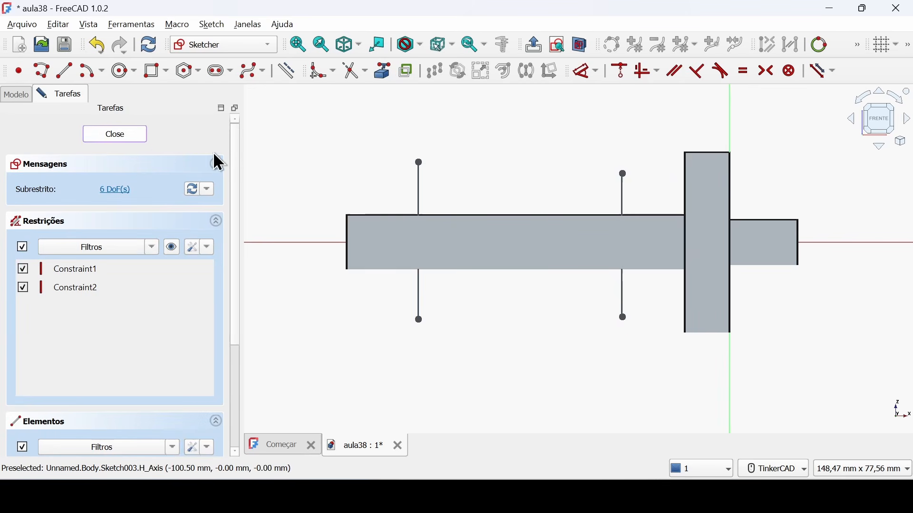
click(21, 95)
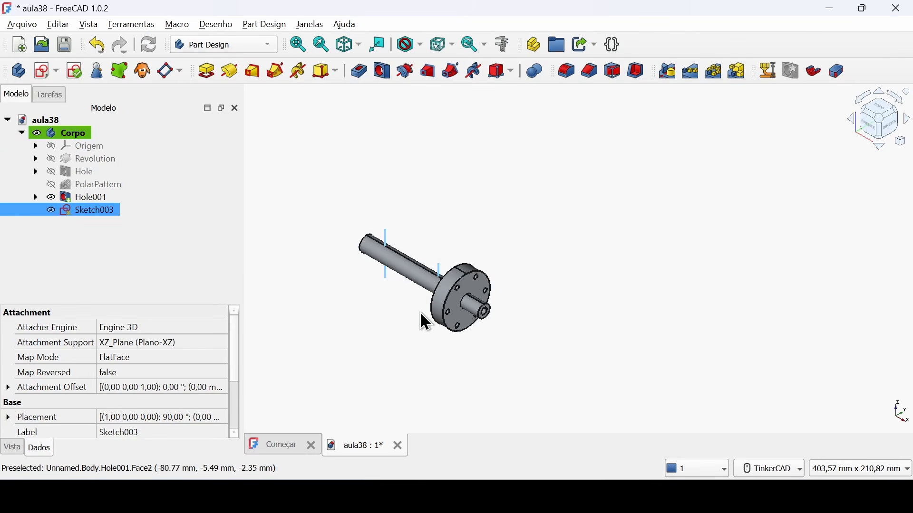
Orient the model to the front view and insert a default drawing page in the TechDraw workbench
middle_drag(405, 285, 502, 277)
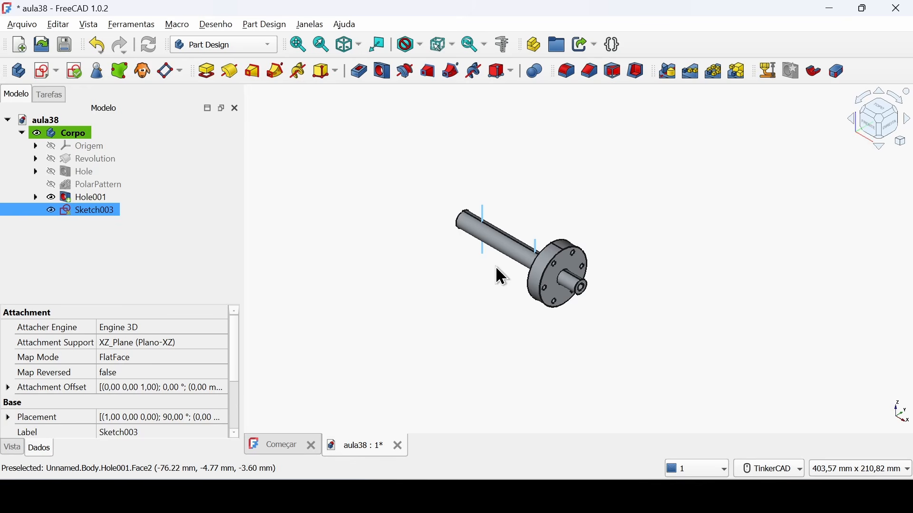
click(874, 134)
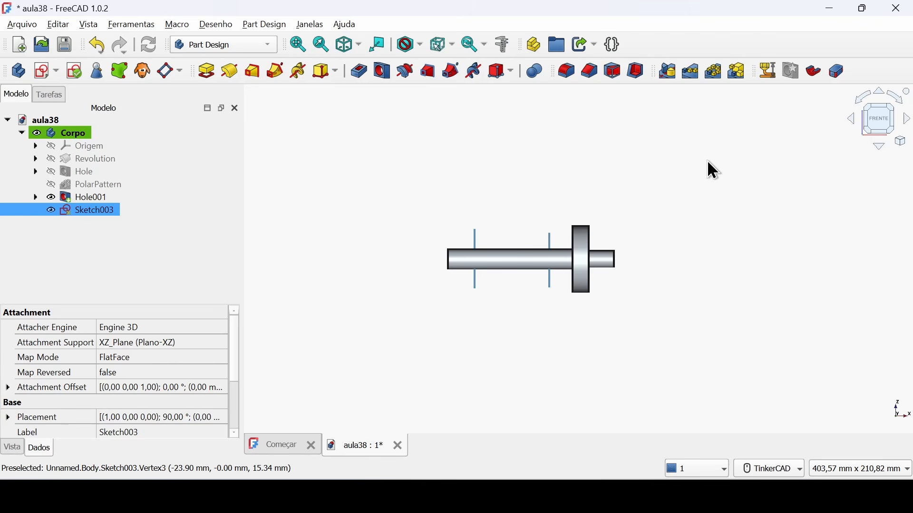
click(298, 44)
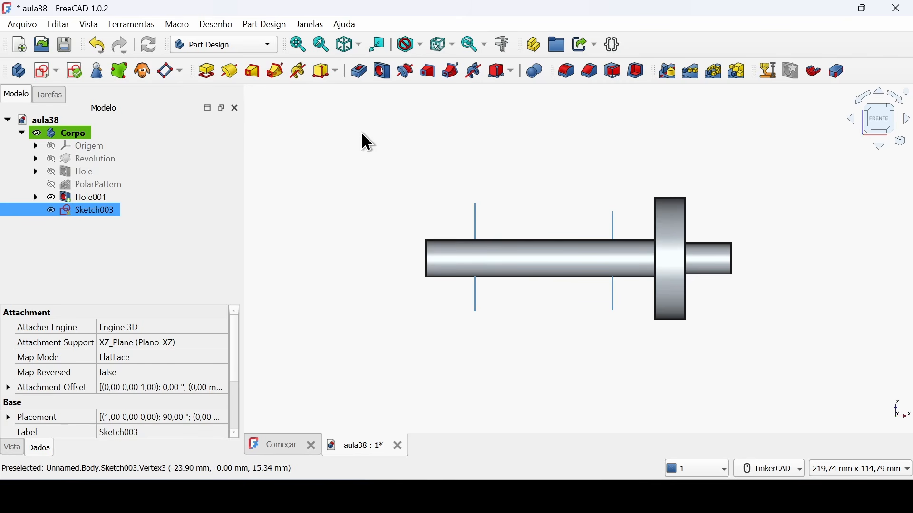
click(252, 46)
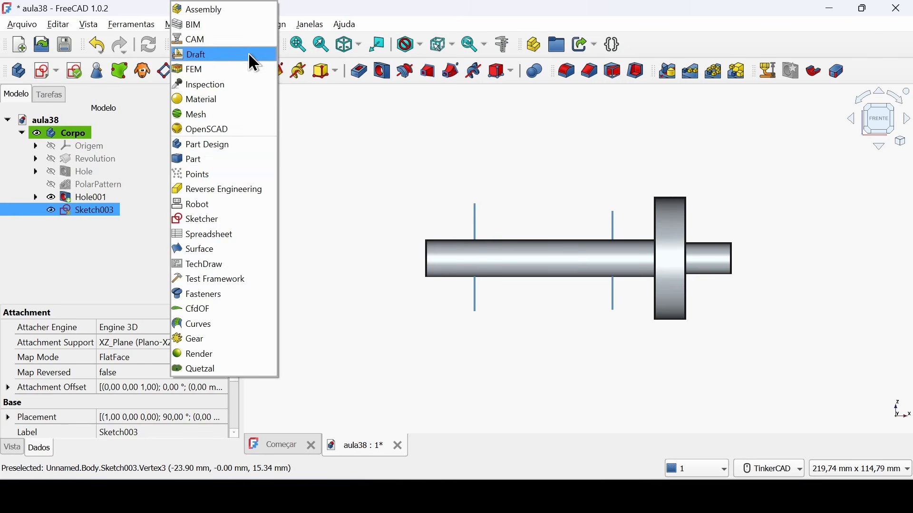
click(226, 264)
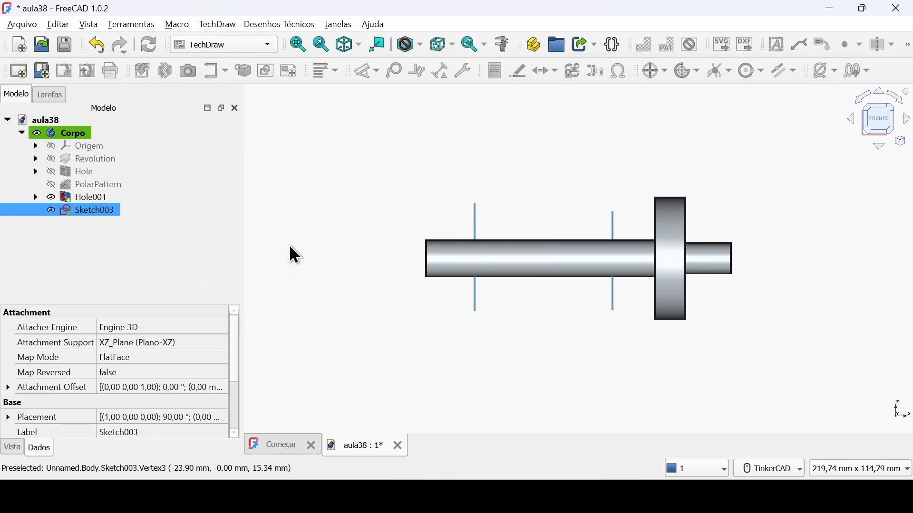
click(14, 74)
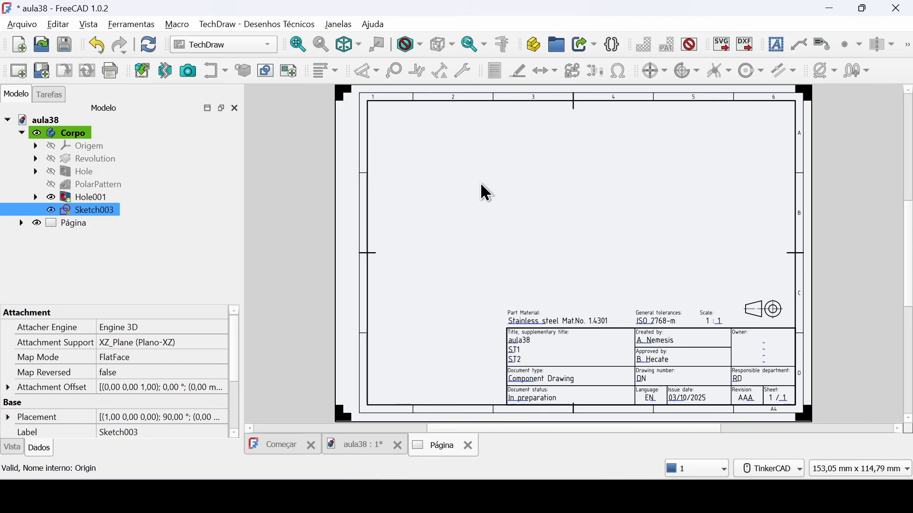
Insert a broken view of Corpo using Sketch003 as the break definition, and place it in the upper-left area of the sheet
click(72, 133)
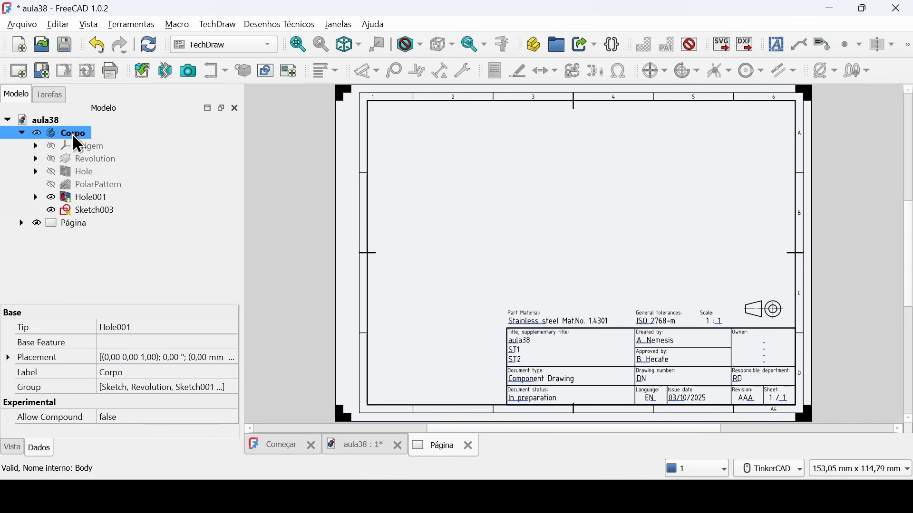
ctrl+click(99, 209)
ctrl+click(69, 223)
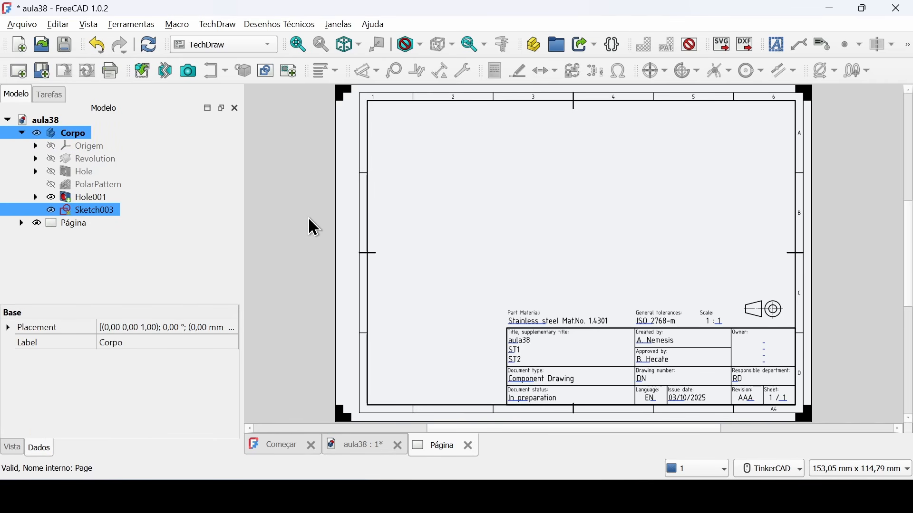
click(166, 72)
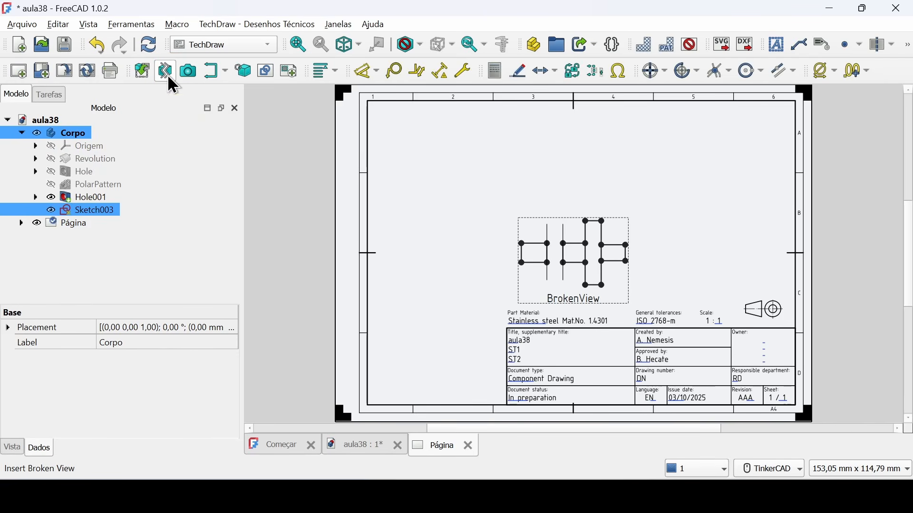
drag(595, 305, 487, 217)
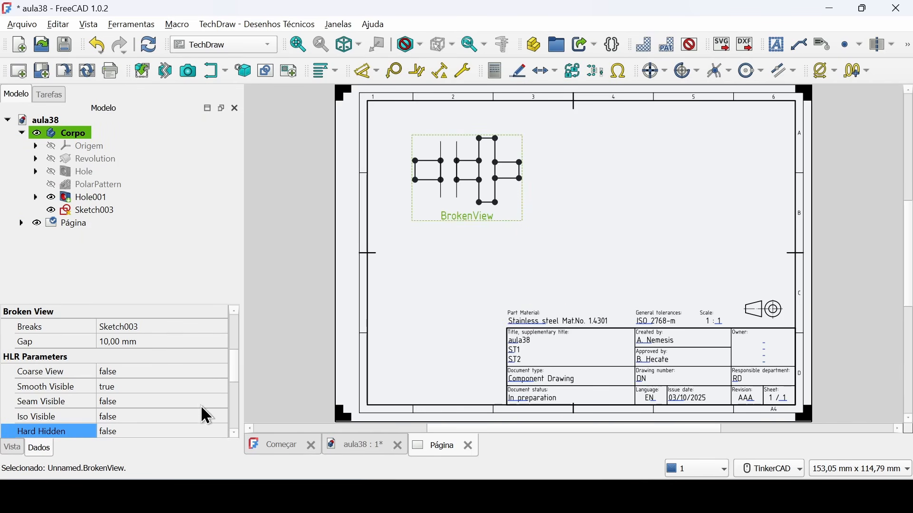
Set the broken view's scale type to Custom with a scale of 2, recompute, and move the view inside the sheet frame
drag(231, 363, 228, 327)
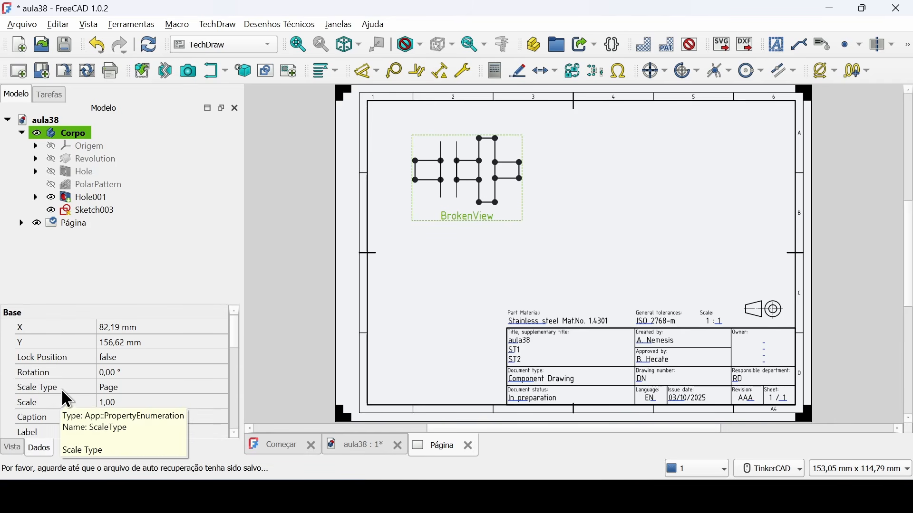
click(131, 387)
click(131, 388)
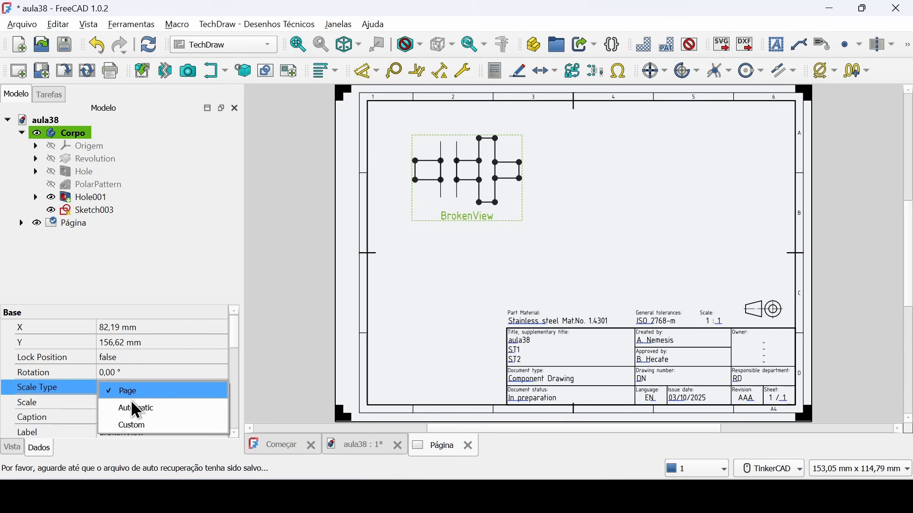
click(129, 426)
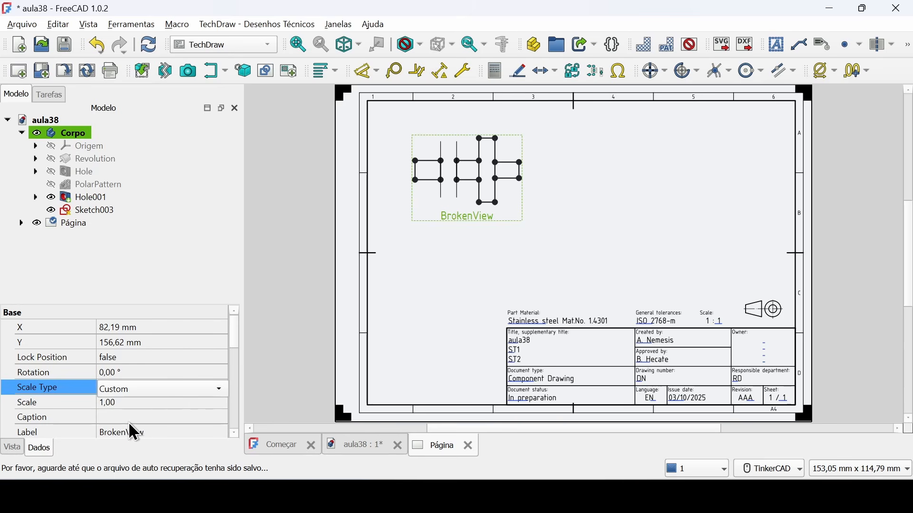
click(77, 405)
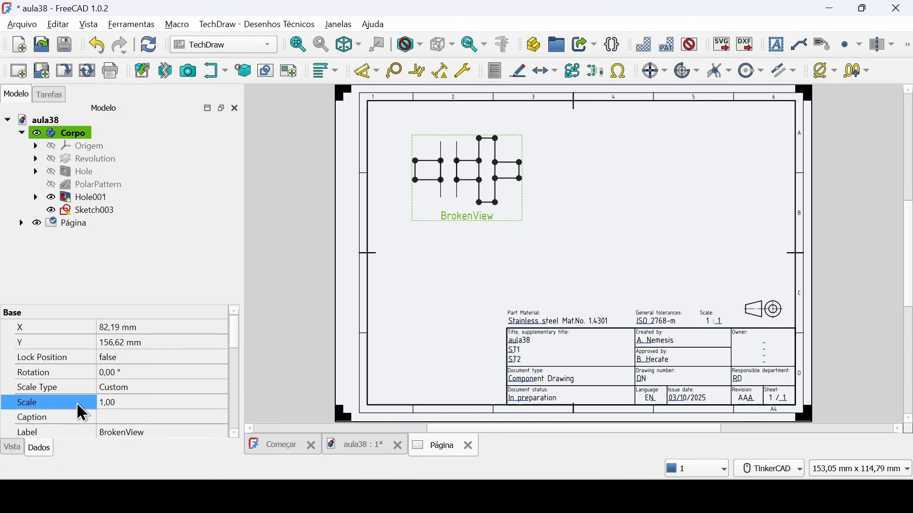
click(141, 403)
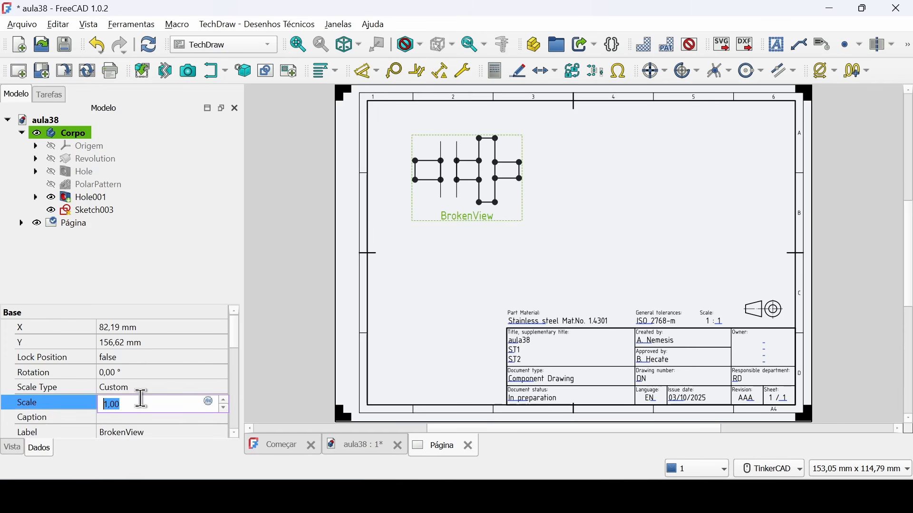
text(2)
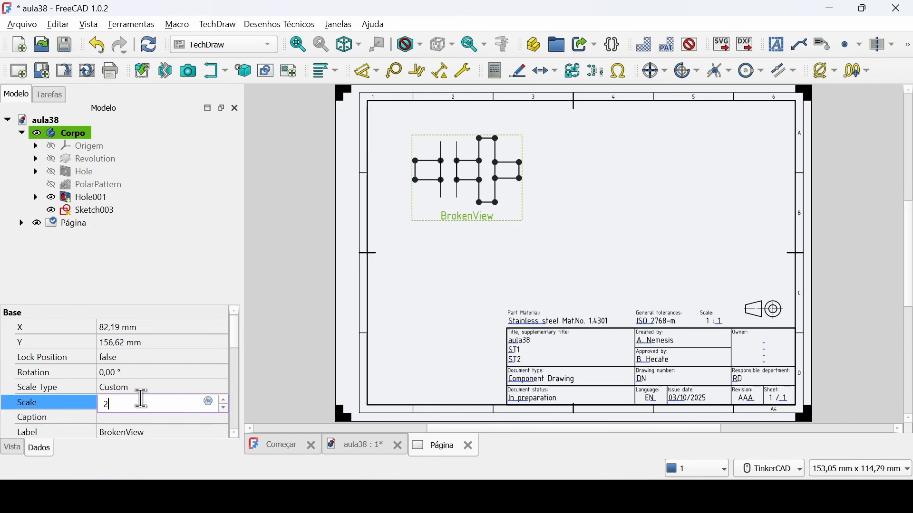
click(78, 391)
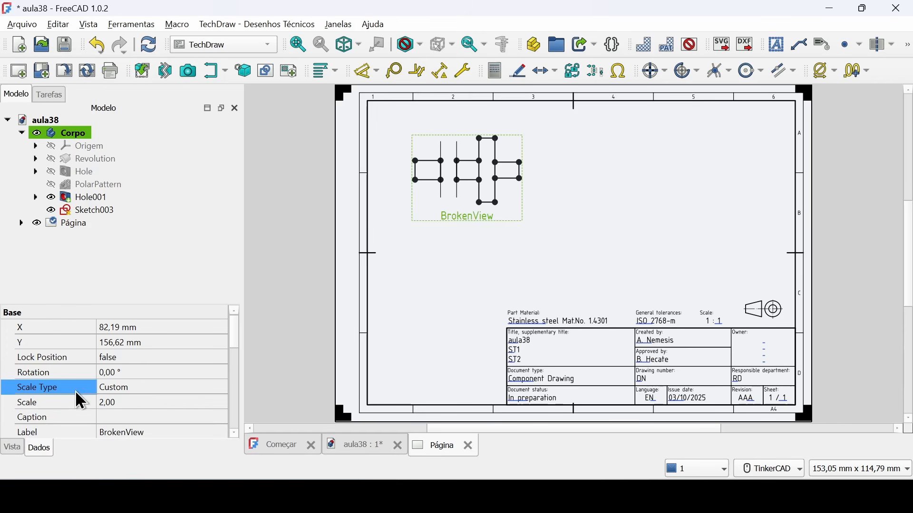
click(153, 49)
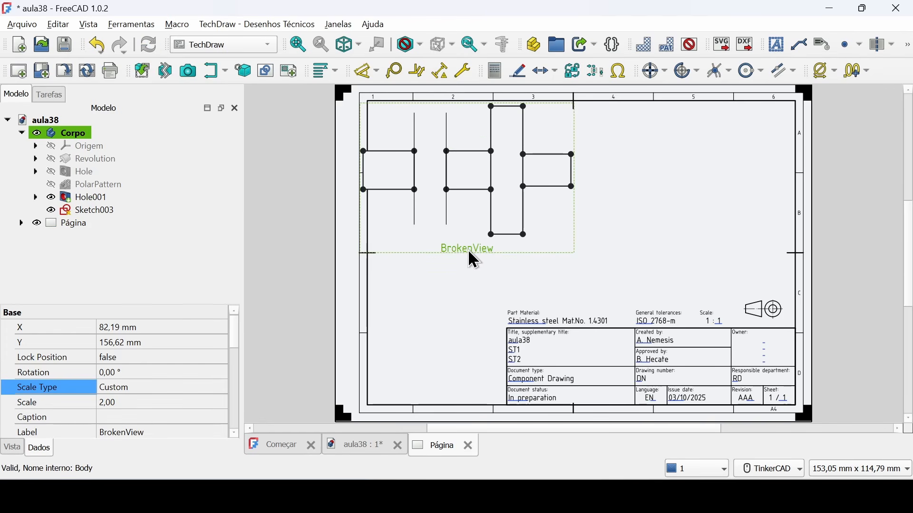
drag(469, 254, 499, 272)
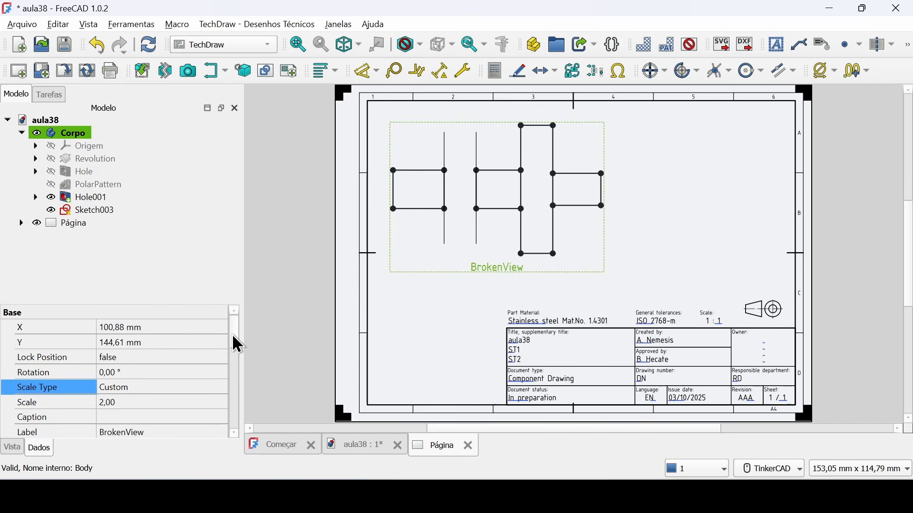
Set Hard Hidden to true for the broken view and recompute the drawing
scroll(238, 357, down, 1)
drag(232, 347, 233, 390)
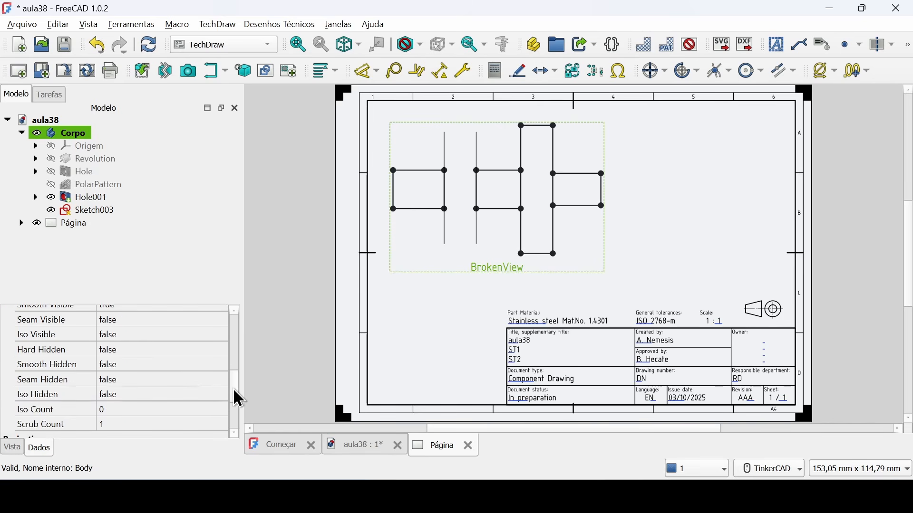
click(150, 352)
click(150, 352)
click(146, 378)
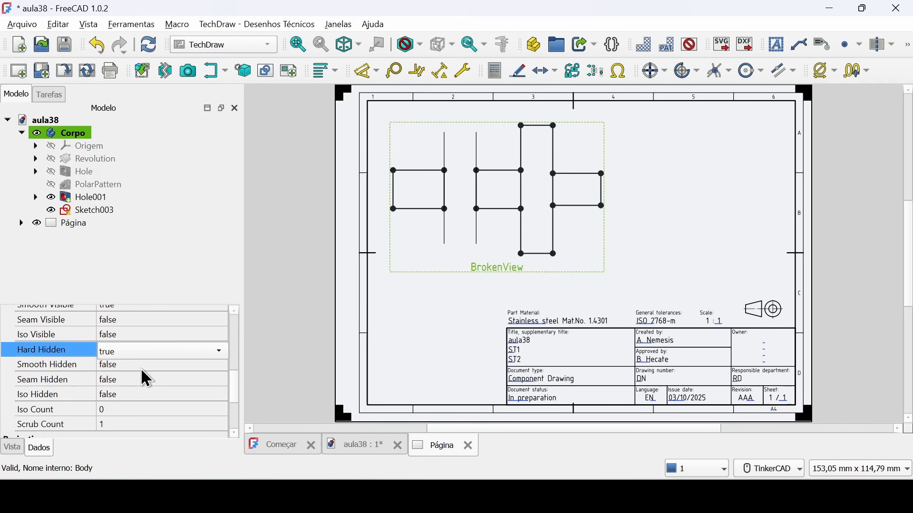
click(153, 54)
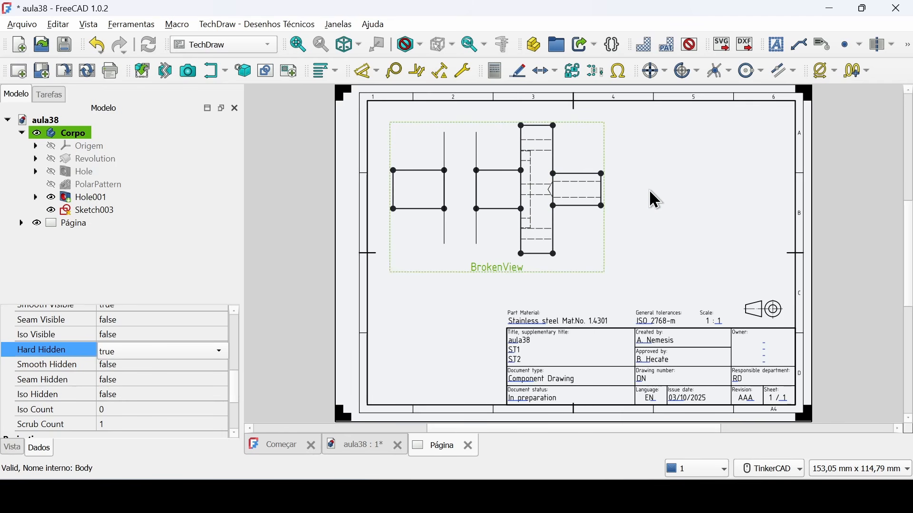
Dimension the broken shaft's horizontal length from its free end to the flange face, using the lower corner vertices
click(367, 71)
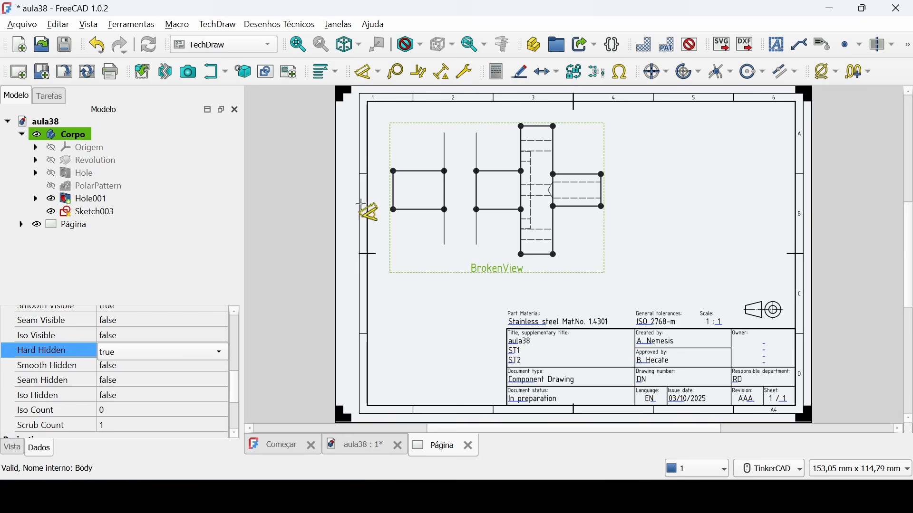
click(393, 210)
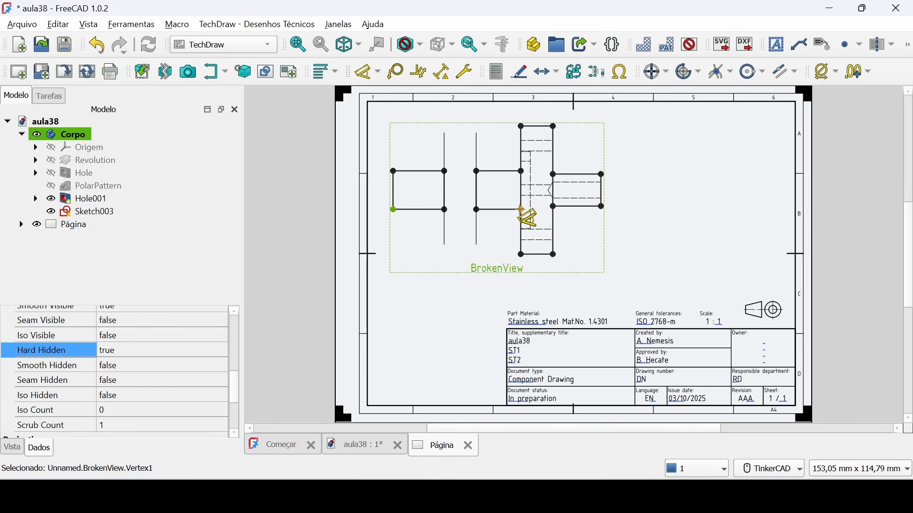
click(521, 210)
click(453, 259)
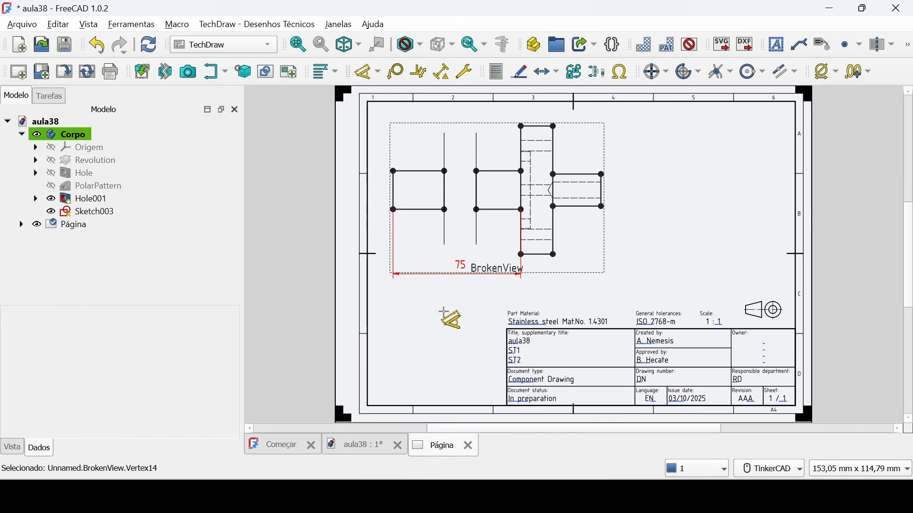
scroll(462, 297, up, 3)
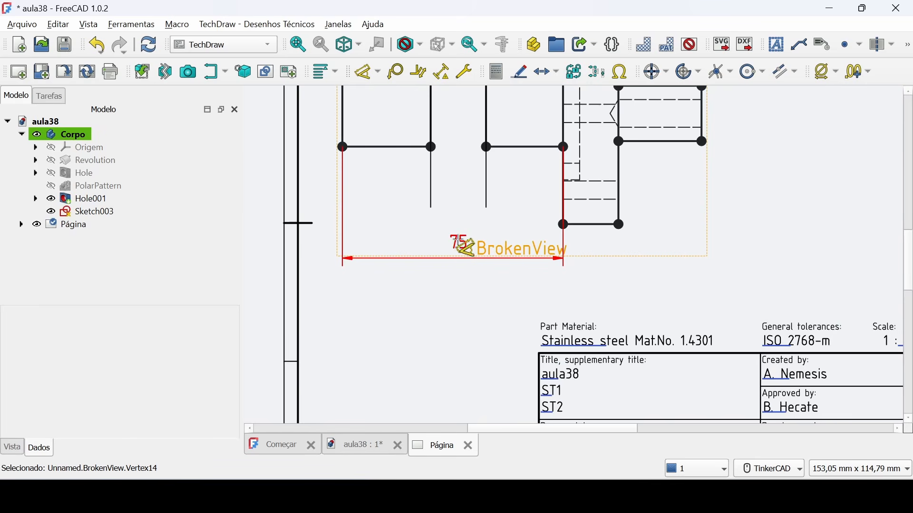
middle_drag(450, 241, 467, 313)
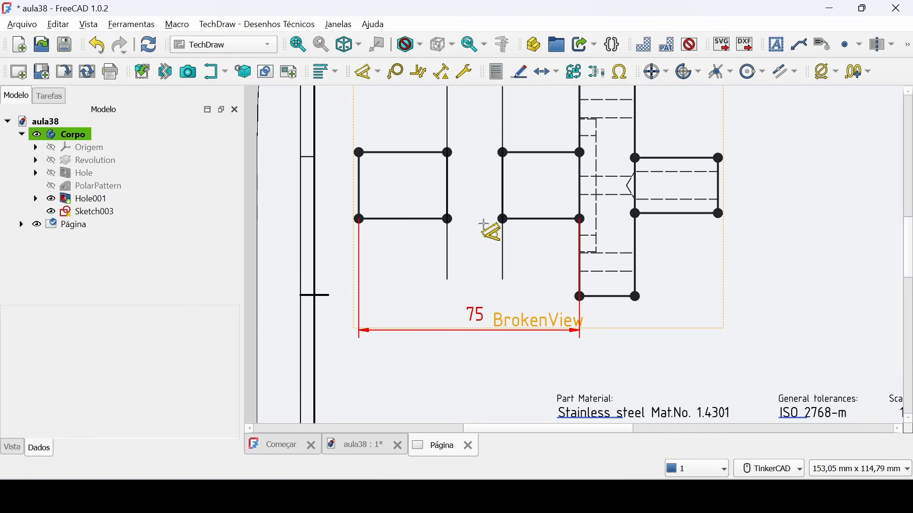
scroll(484, 223, down, 1)
middle_drag(484, 223, 424, 239)
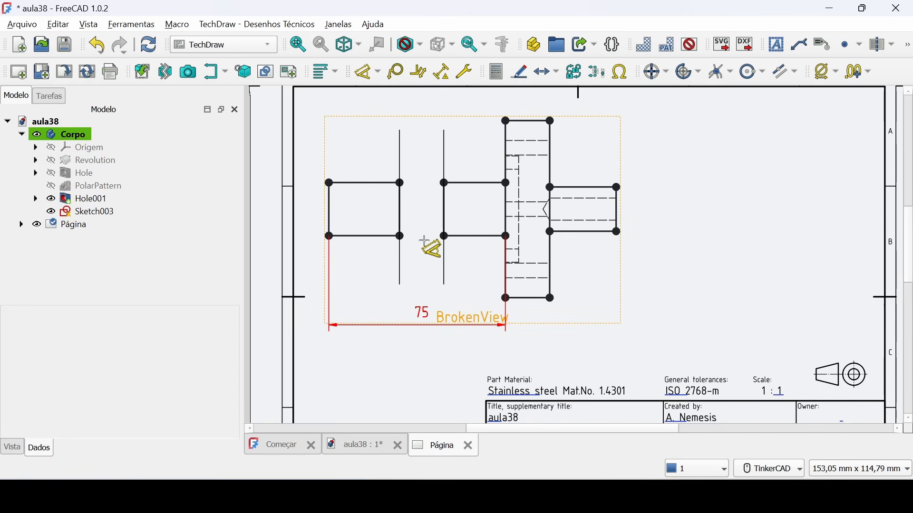
key(Escape)
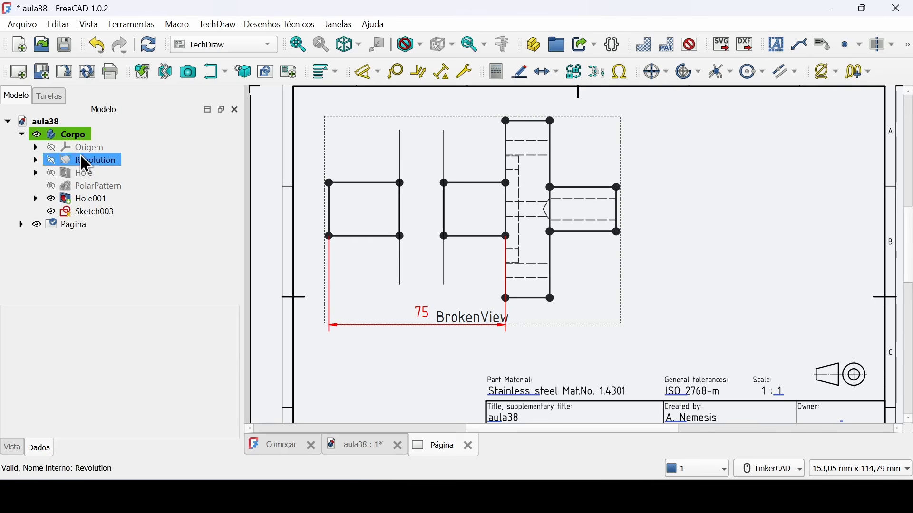
Insert a part view of Corpo, turn its direction to face the shaft end, and place it beside the broken view
click(76, 139)
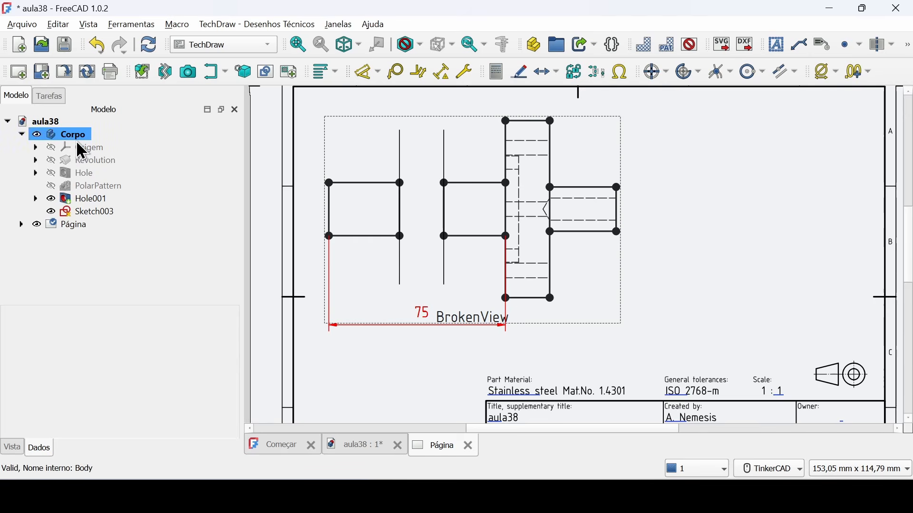
click(139, 76)
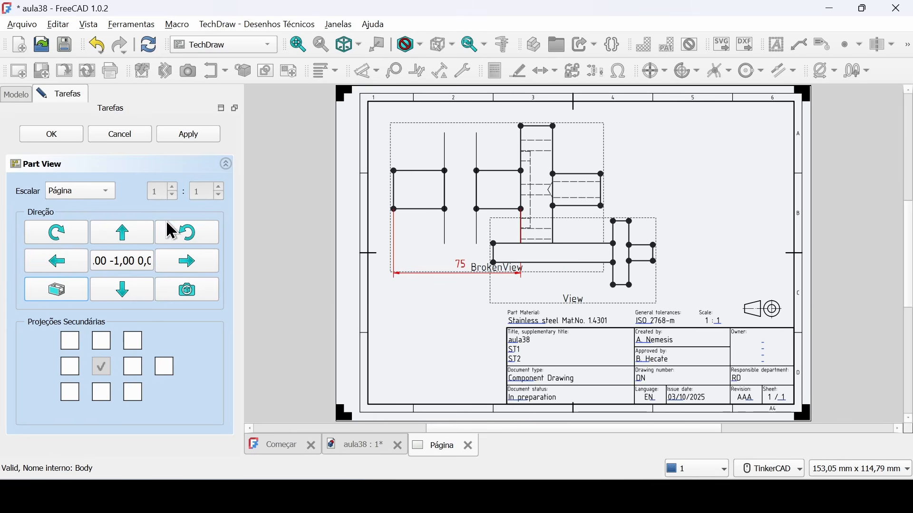
click(202, 268)
click(202, 267)
click(201, 268)
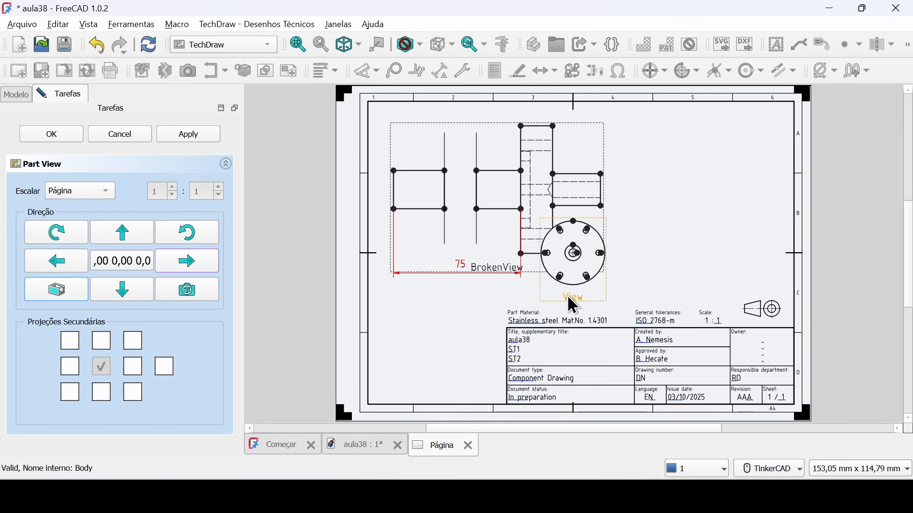
drag(568, 297, 710, 233)
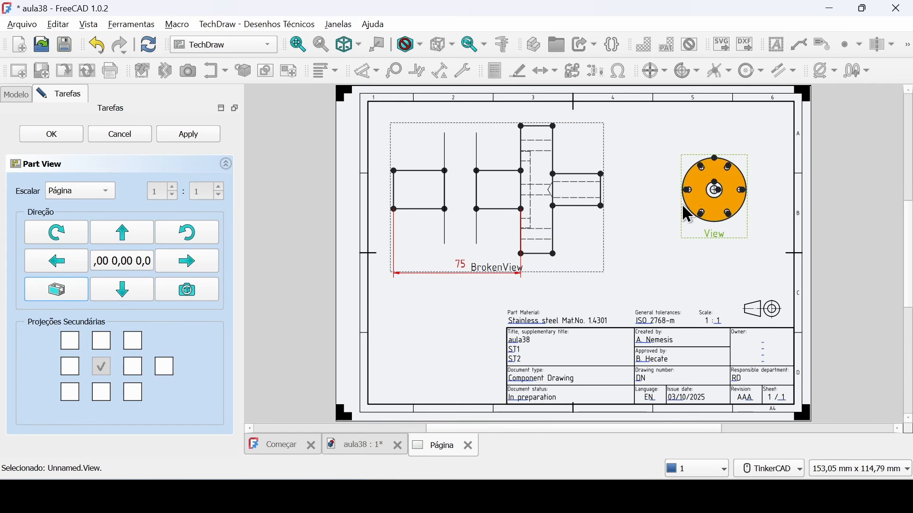
Give the end view a custom (Personalizado) scale of 2:1, accept it, and shift the view slightly toward the broken view
click(88, 195)
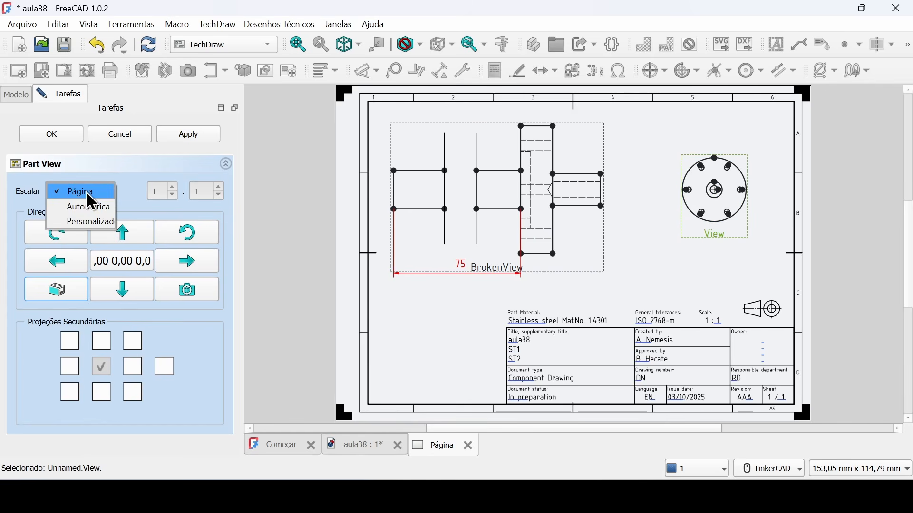
click(83, 222)
click(172, 189)
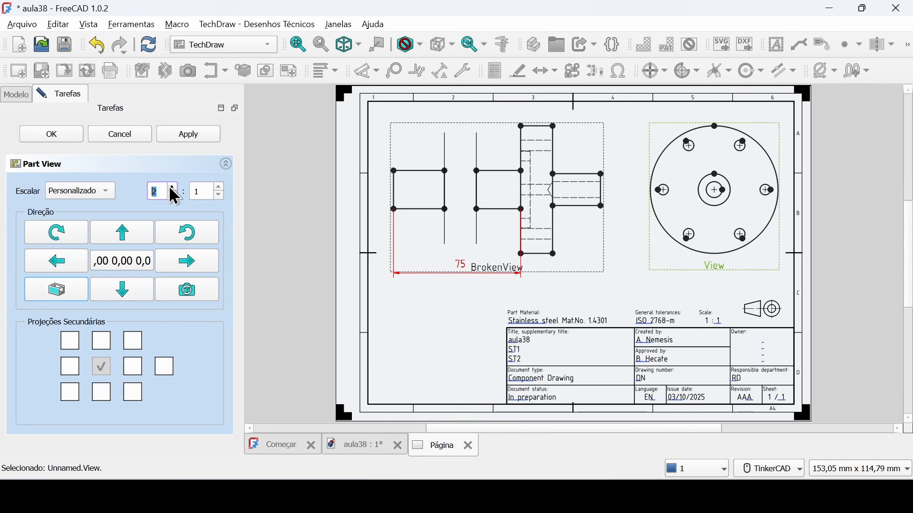
click(67, 143)
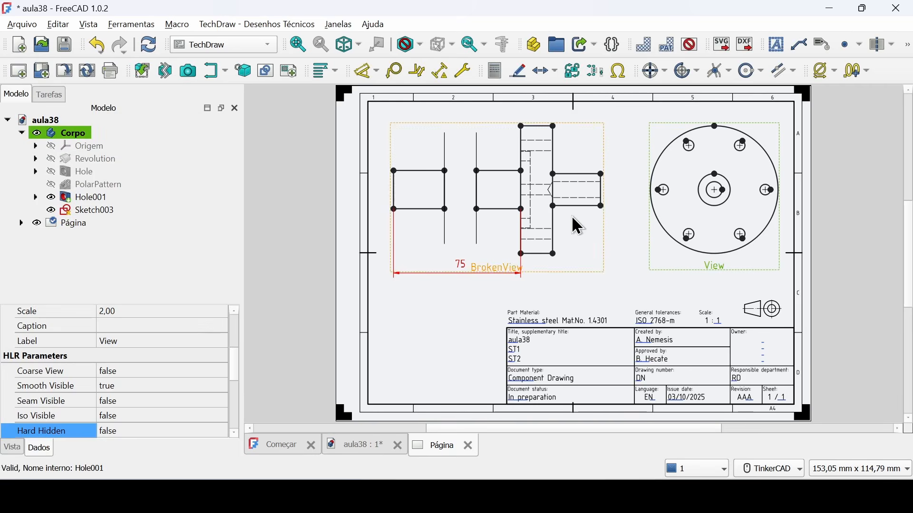
drag(717, 269, 703, 269)
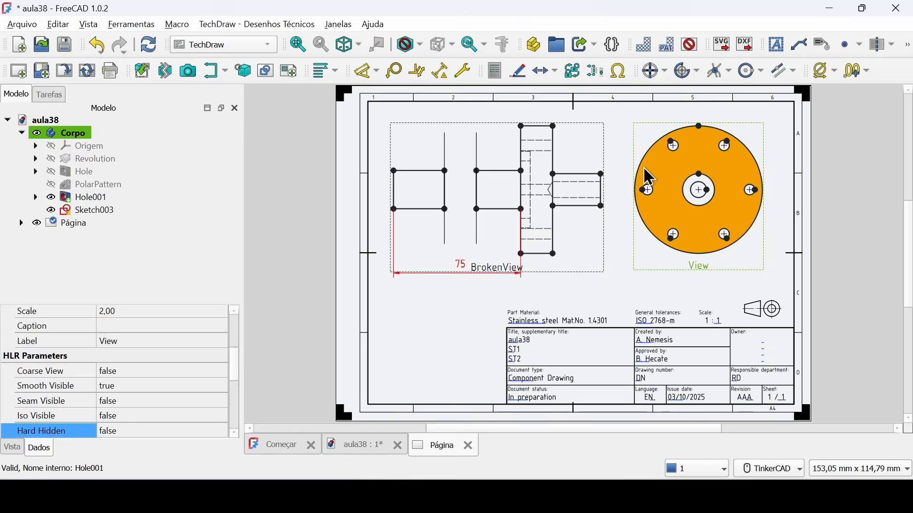
Set the line style attribute for added cosmetic lines to Continuous
scroll(644, 170, up, 3)
scroll(597, 179, up, 2)
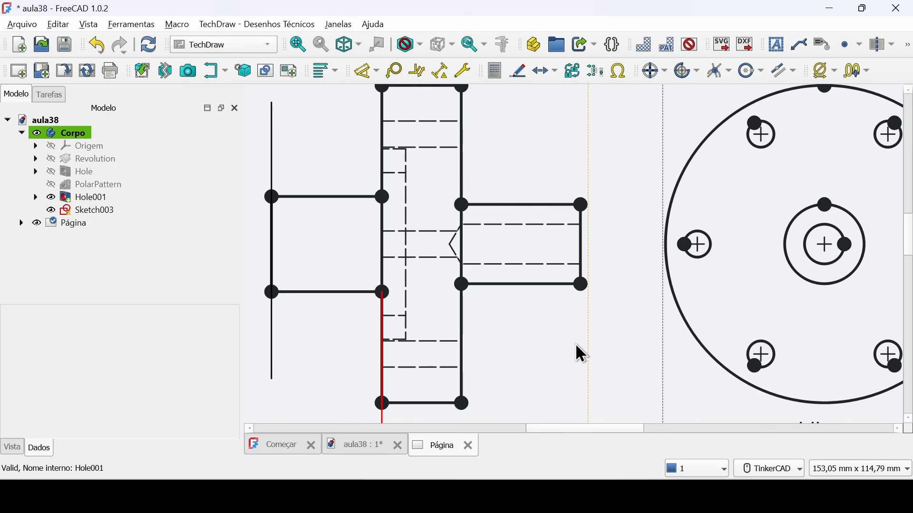
click(495, 74)
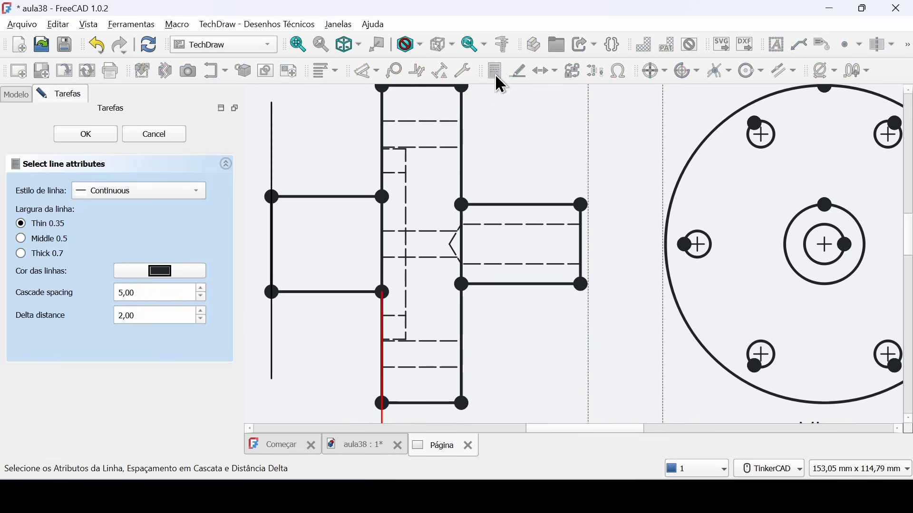
click(166, 199)
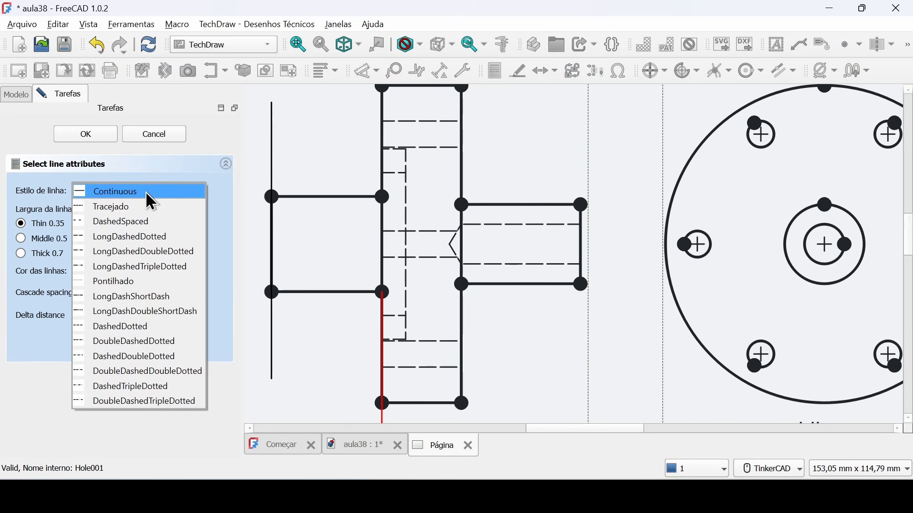
click(148, 193)
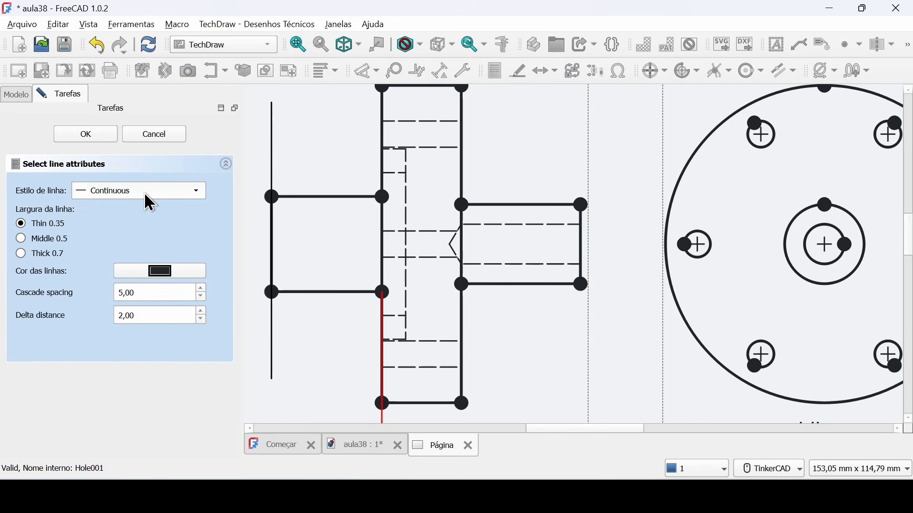
click(102, 135)
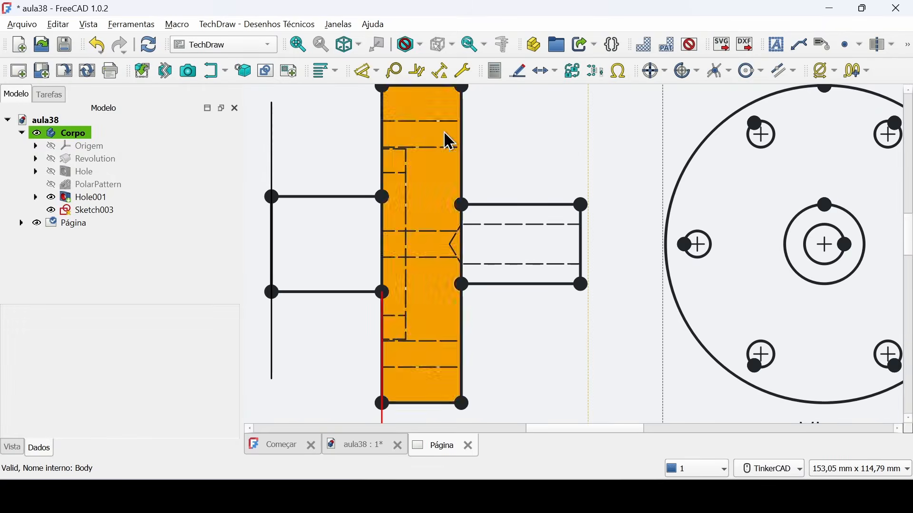
Add a cosmetic thread hole side view to the two parallel hidden lines of the short shaft's bore in the broken view
click(540, 224)
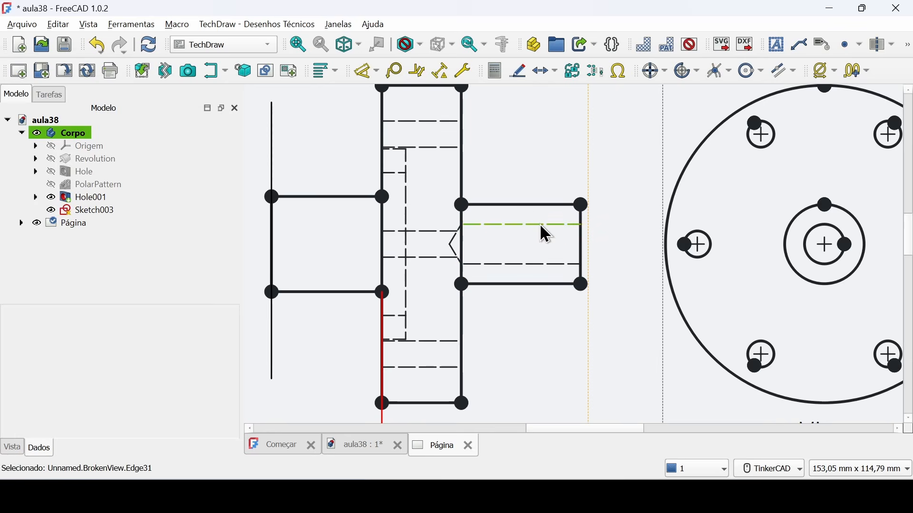
ctrl+click(517, 264)
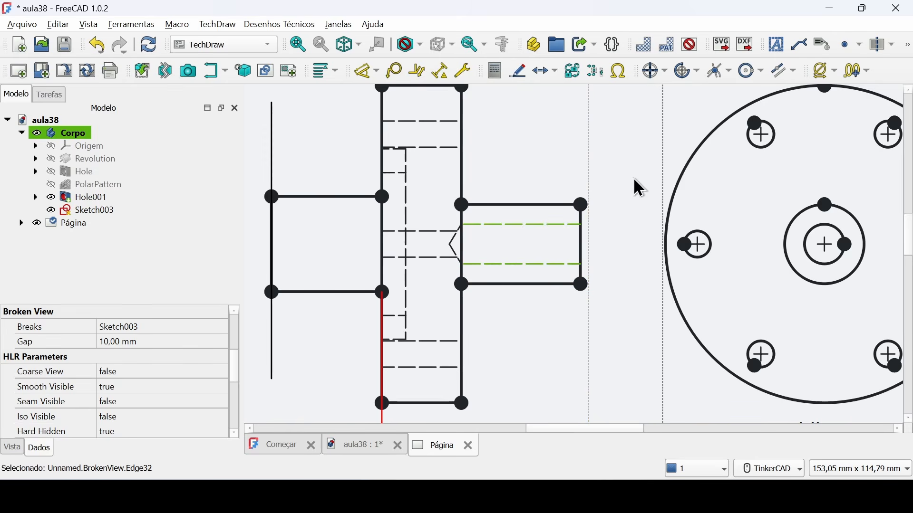
click(696, 71)
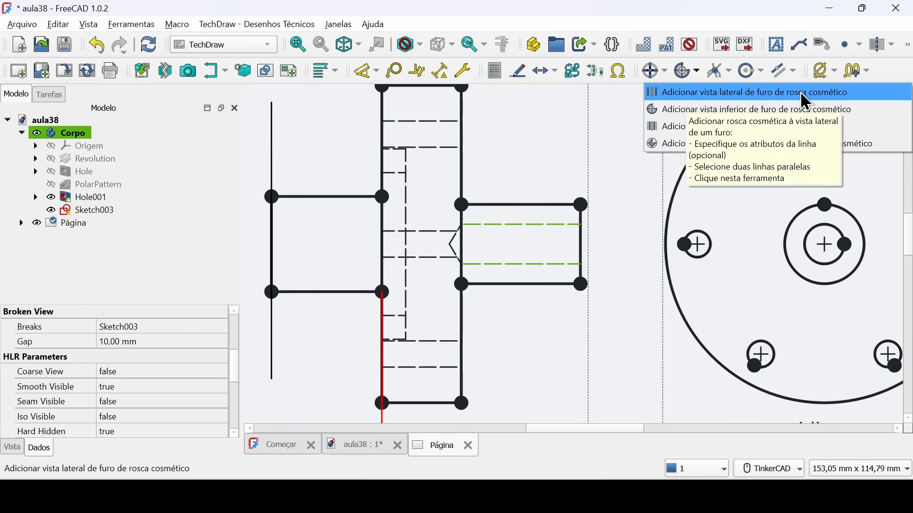
click(829, 99)
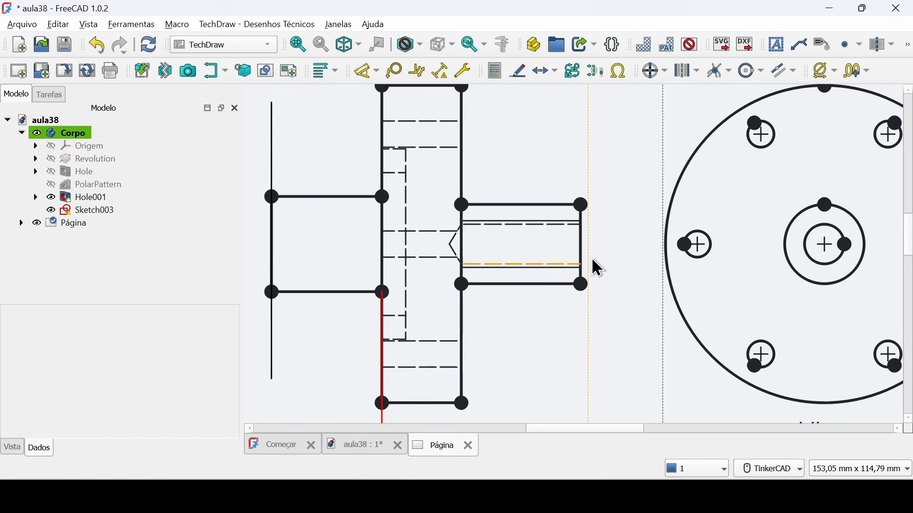
Add a cosmetic thread hole bottom view to the innermost central circle of the end view
middle_drag(628, 203, 450, 232)
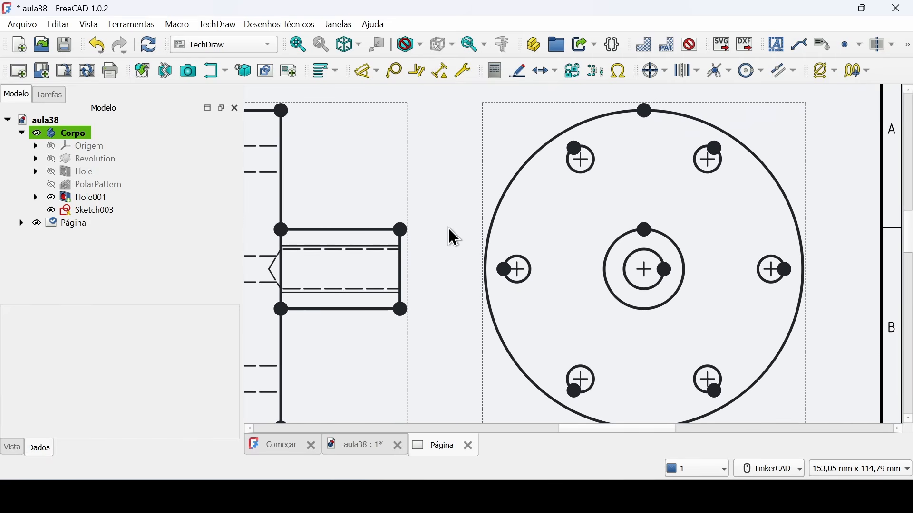
click(643, 288)
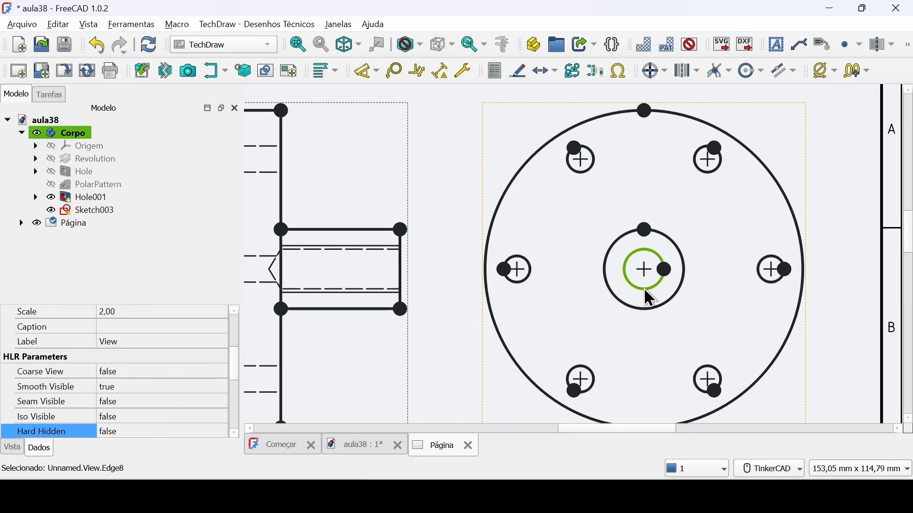
click(698, 70)
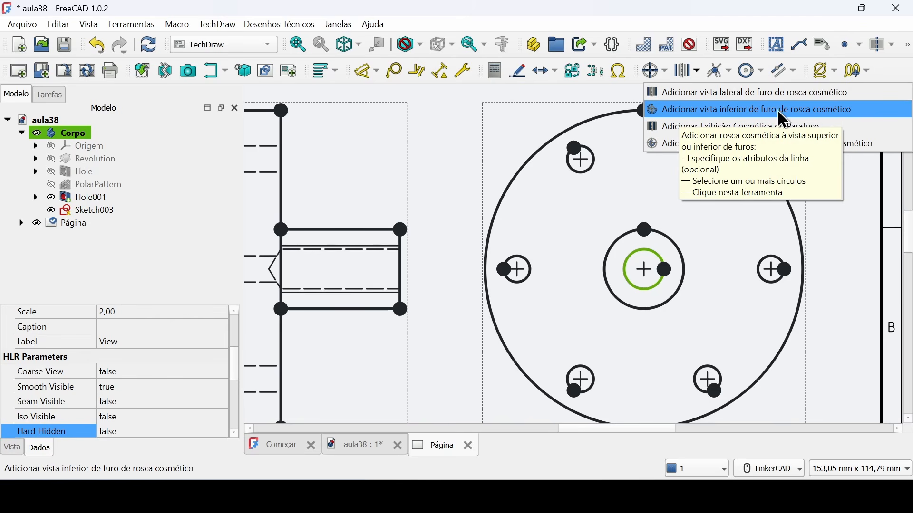
click(806, 110)
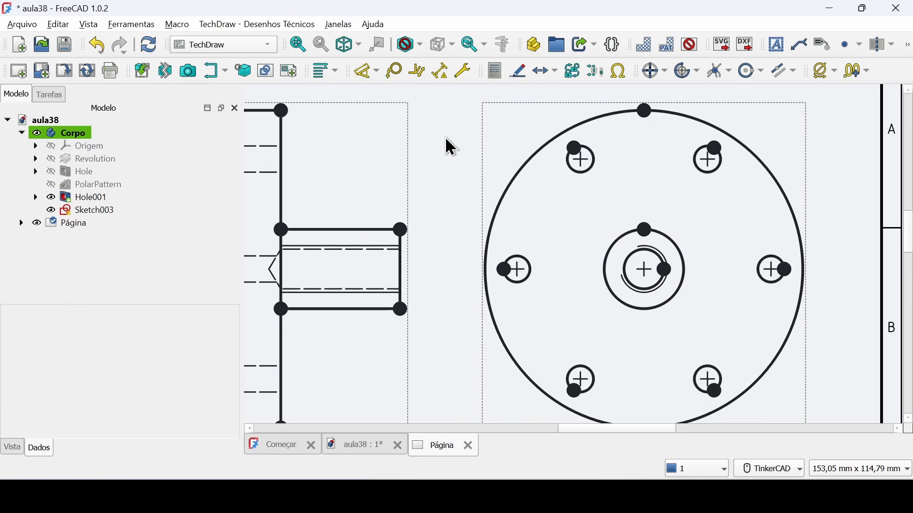
Attach a balloon to the innermost central circle of the end view and set its text to "M5 x 0,7 10mm"
click(625, 266)
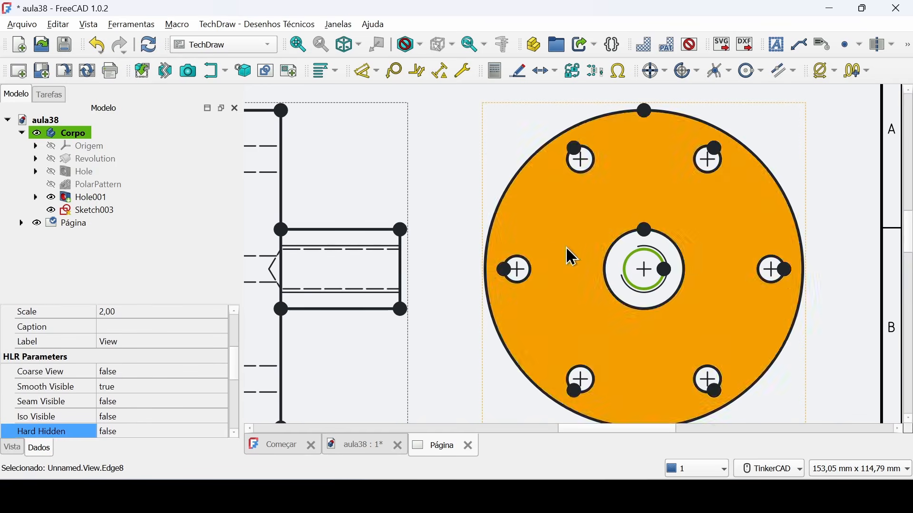
click(395, 72)
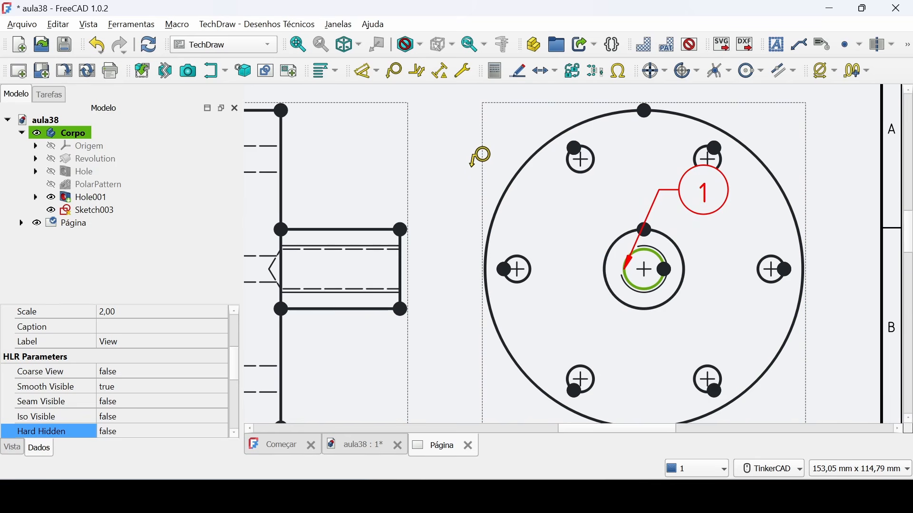
key(Escape)
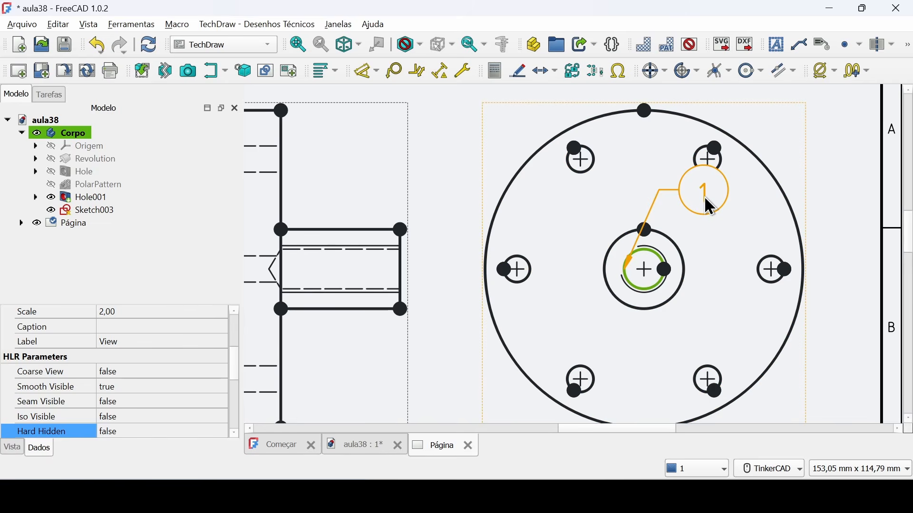
double_click(709, 207)
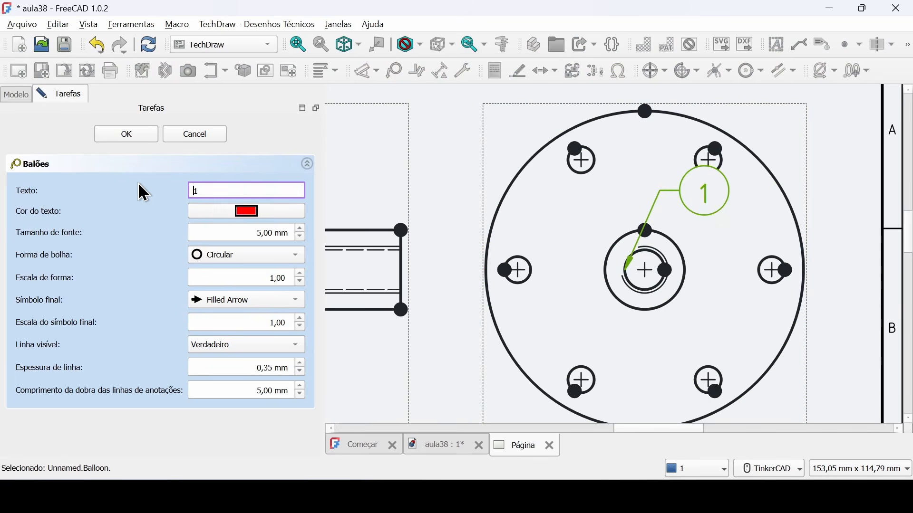
key(Delete)
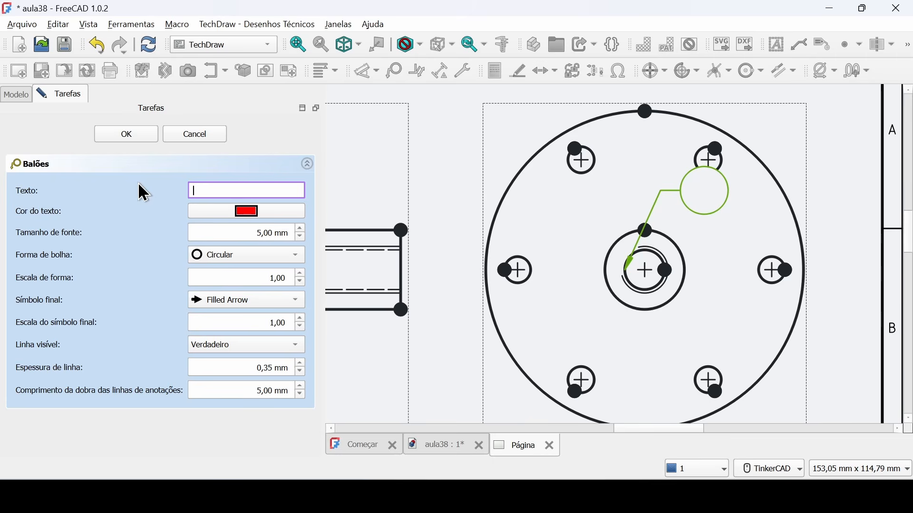
text(M5)
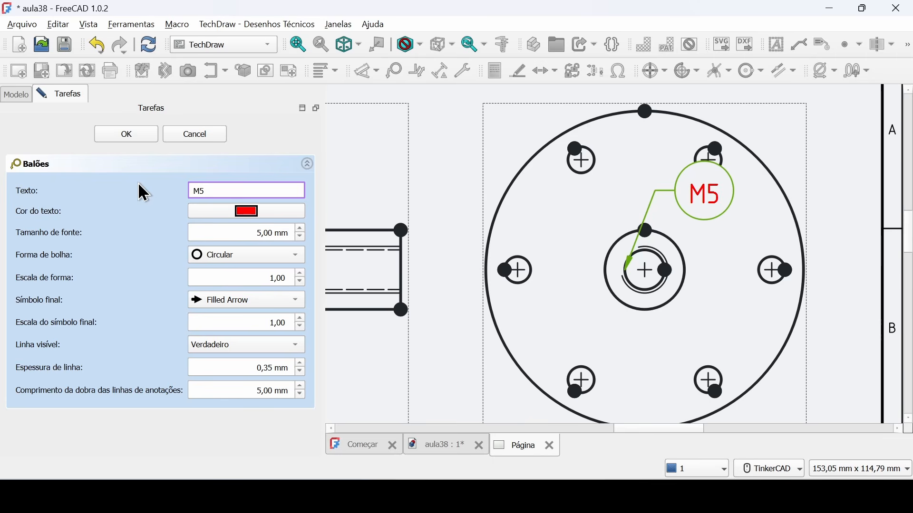
text( x 0,7)
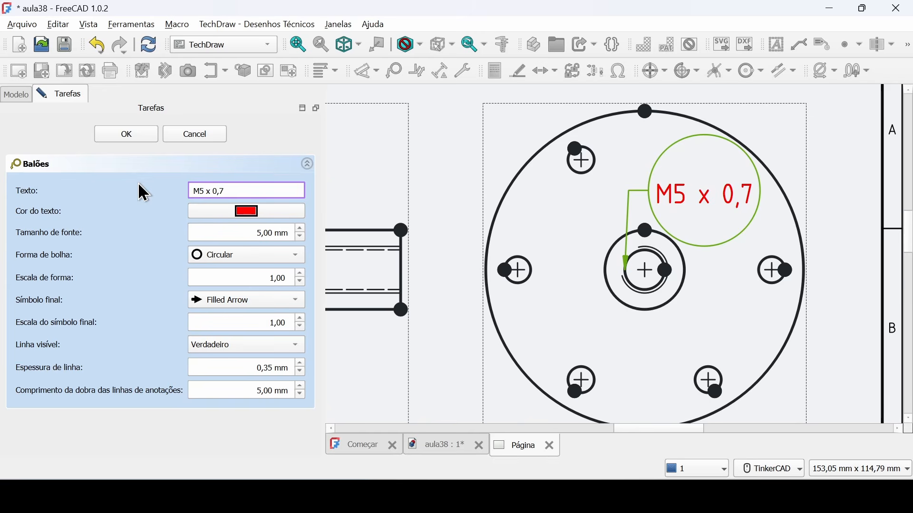
text( 10mm)
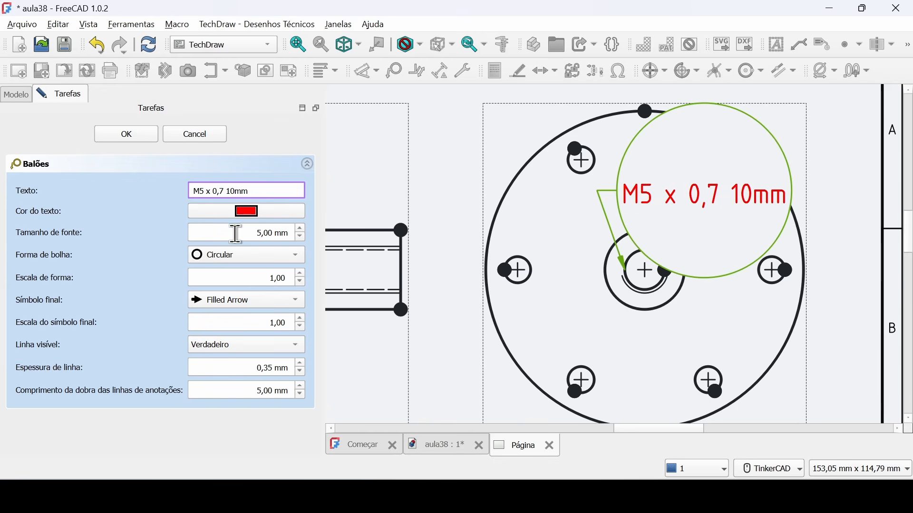
Set the thread balloon's bubble shape to Nenhum, move the text outside the end view toward the broken view, and accept it
click(244, 256)
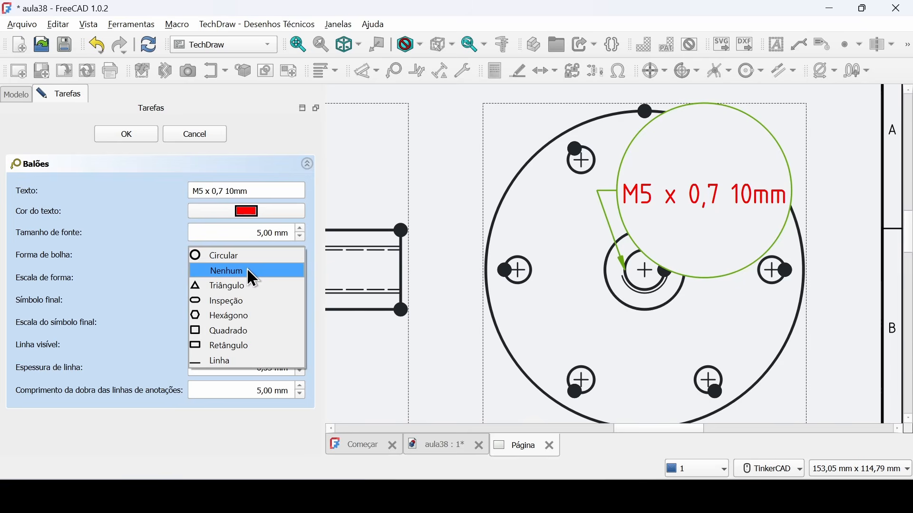
click(248, 271)
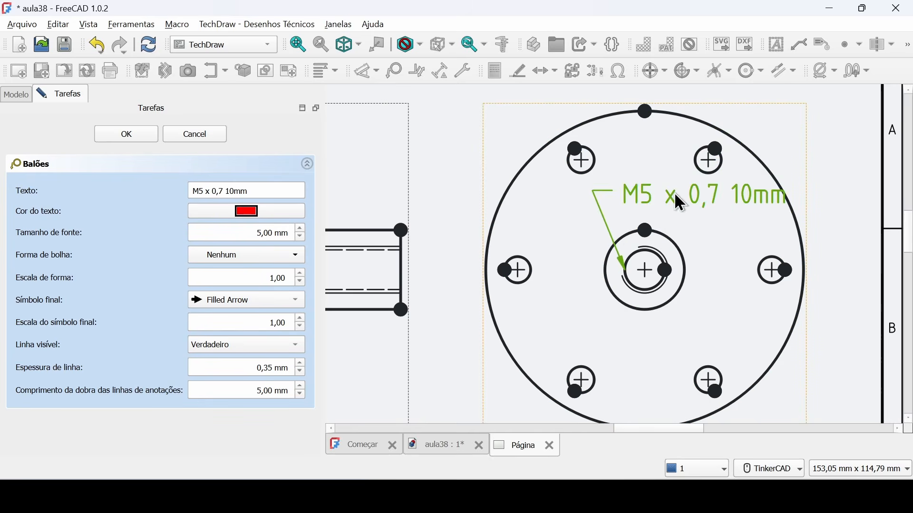
drag(674, 192, 400, 148)
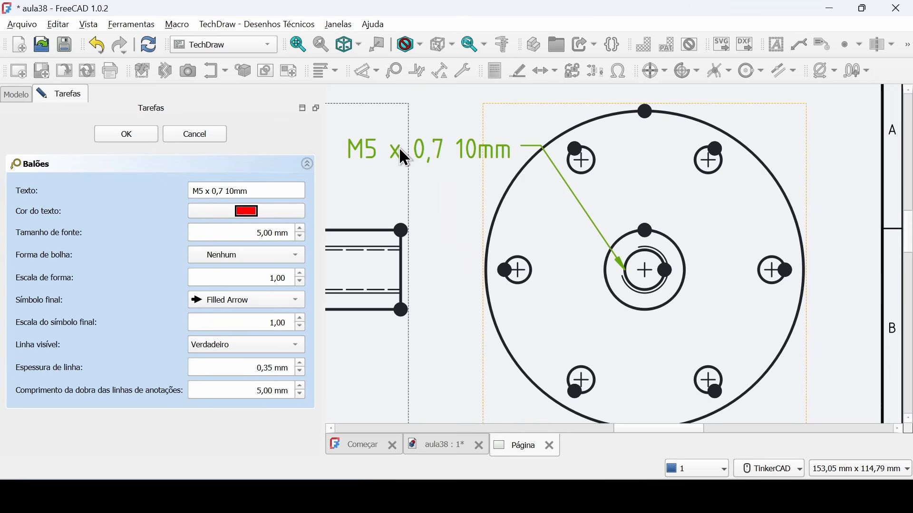
click(137, 135)
scroll(444, 195, down, 2)
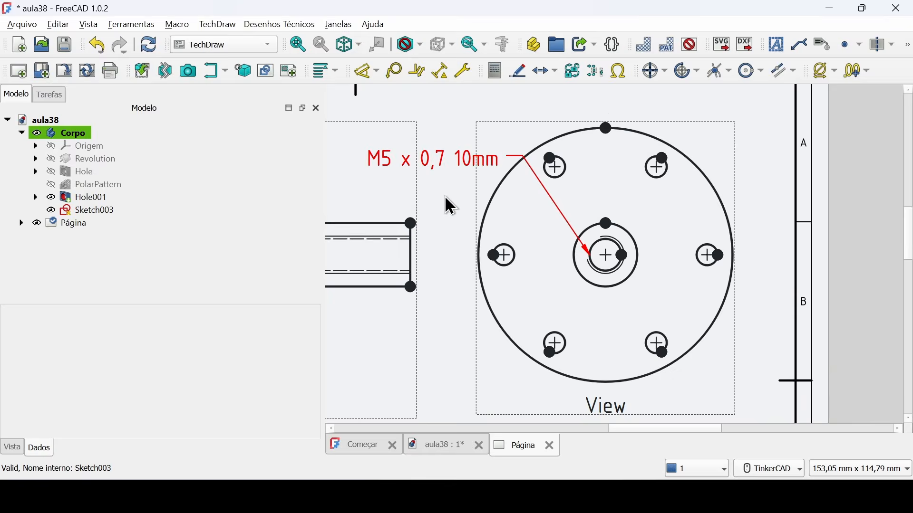
middle_drag(444, 195, 513, 198)
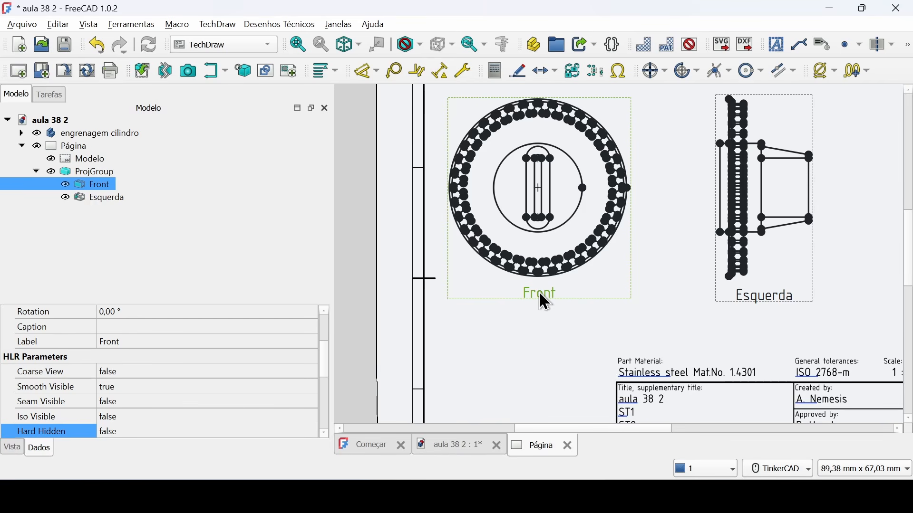
Create a section view of the gear's Front view with direction (0, -1, 0) and live updating, and place it below the Front view
click(216, 72)
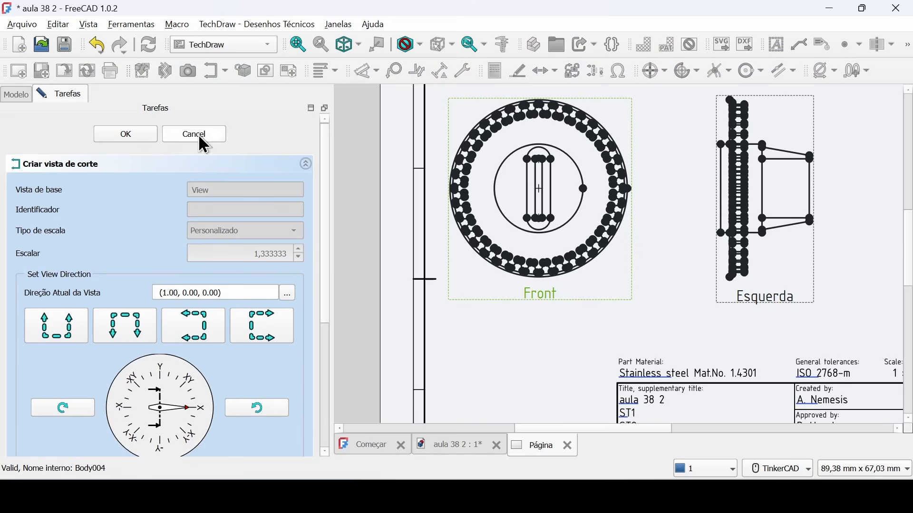
drag(328, 270, 327, 330)
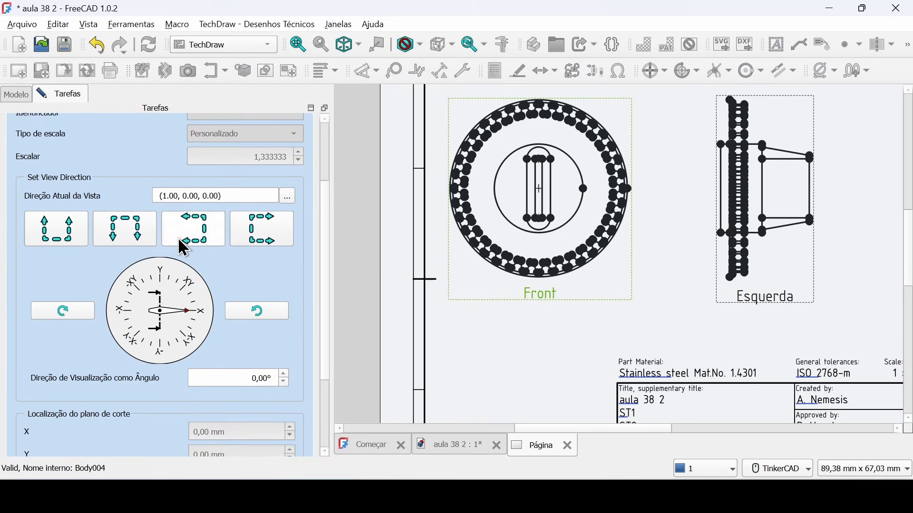
click(133, 239)
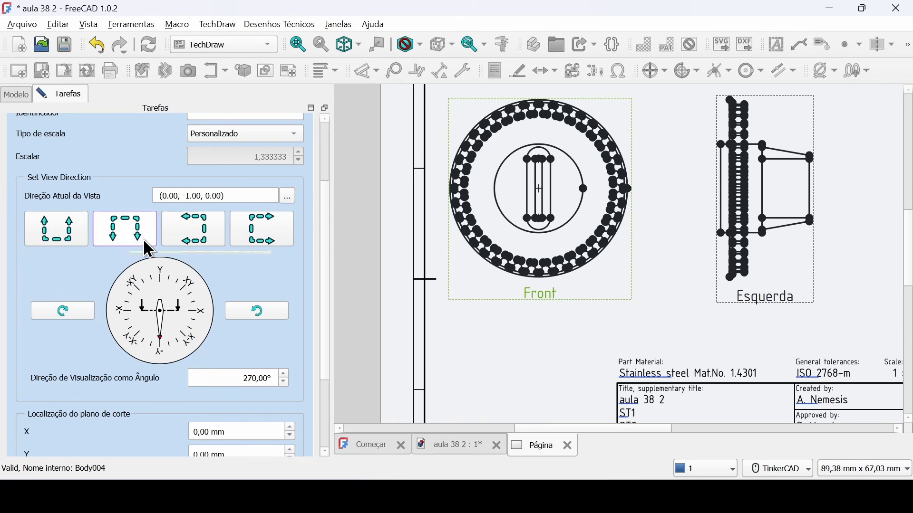
scroll(322, 279, down, 4)
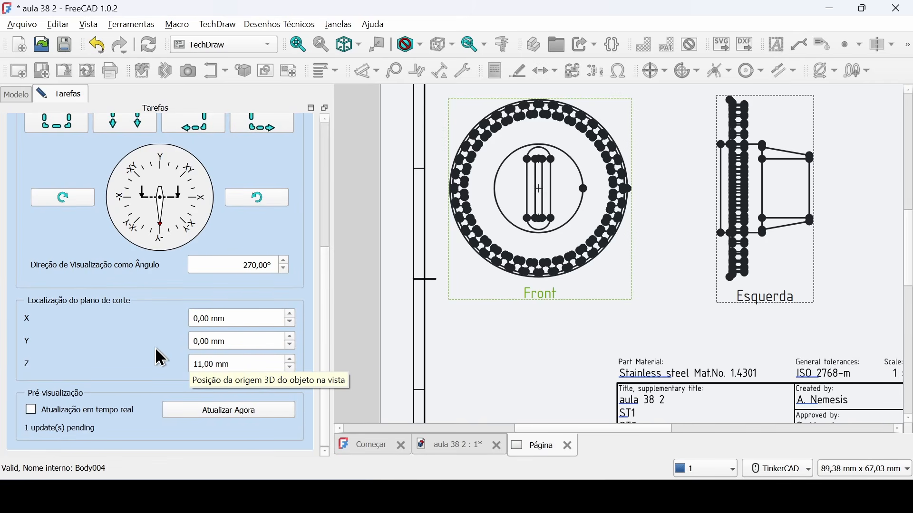
click(31, 411)
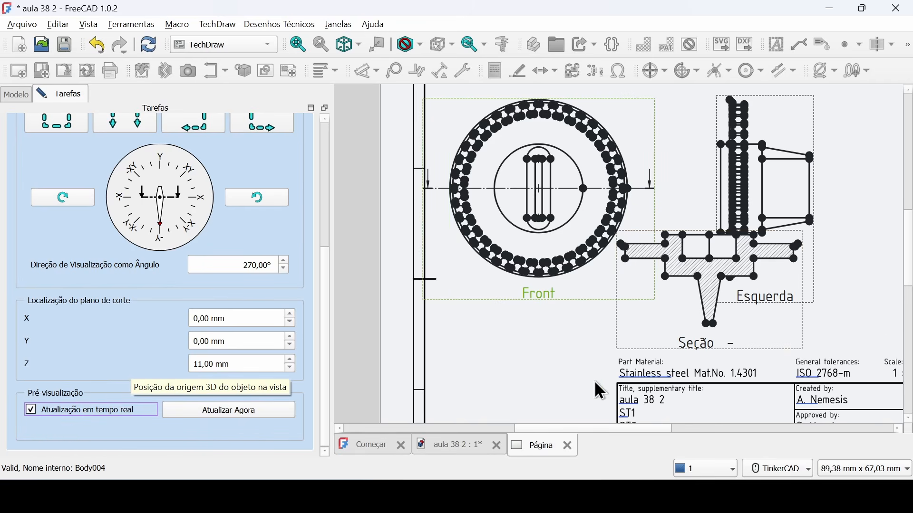
mouse_move(697, 352)
mouse_down()
mouse_move(506, 424)
mouse_move(513, 420)
mouse_up()
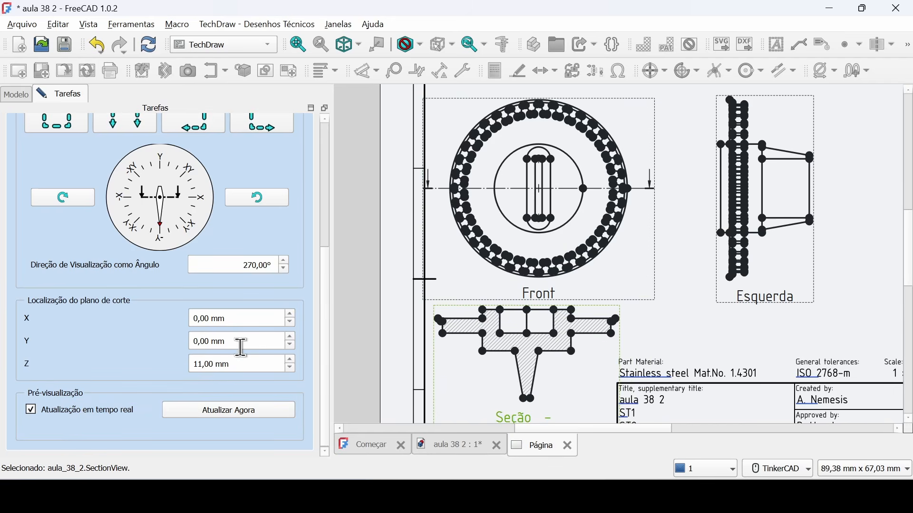
Try cutting plane locations of Y 3 mm and X 1 mm for the section, and return both to 0 mm
click(290, 336)
click(290, 337)
click(290, 337)
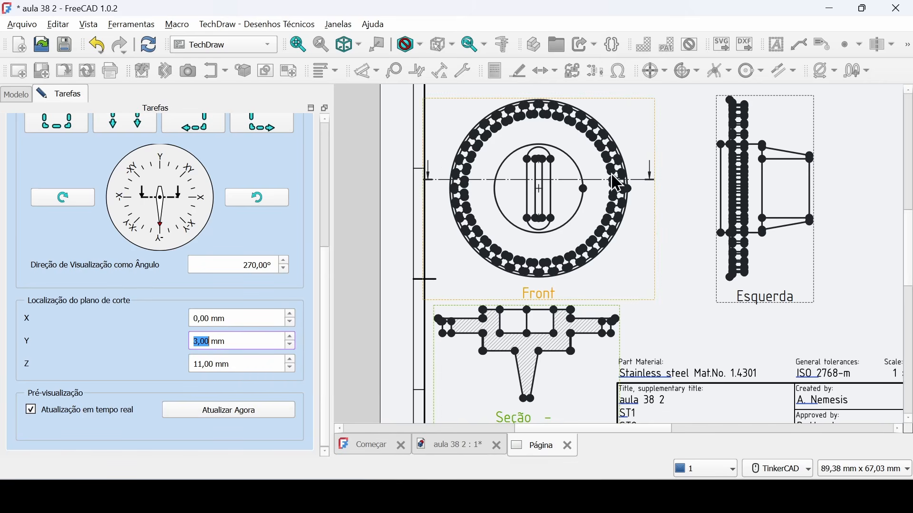
click(251, 319)
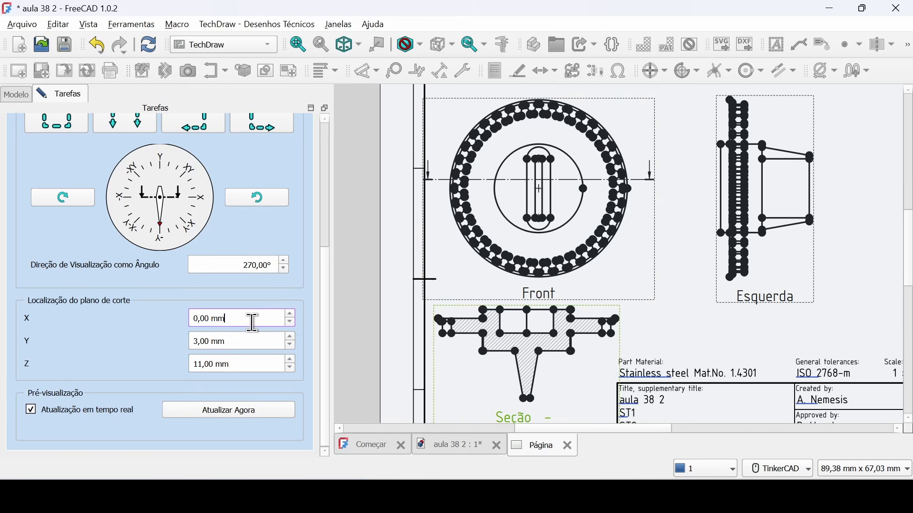
click(291, 316)
click(291, 315)
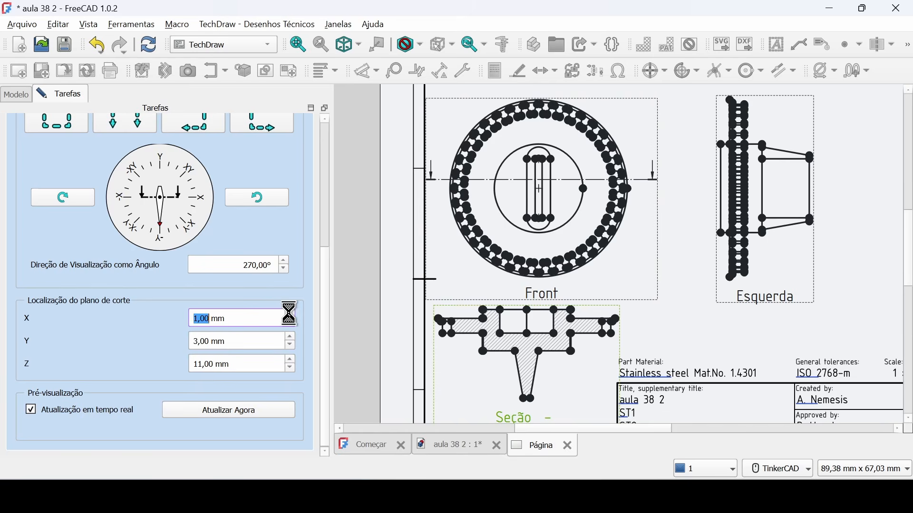
click(289, 322)
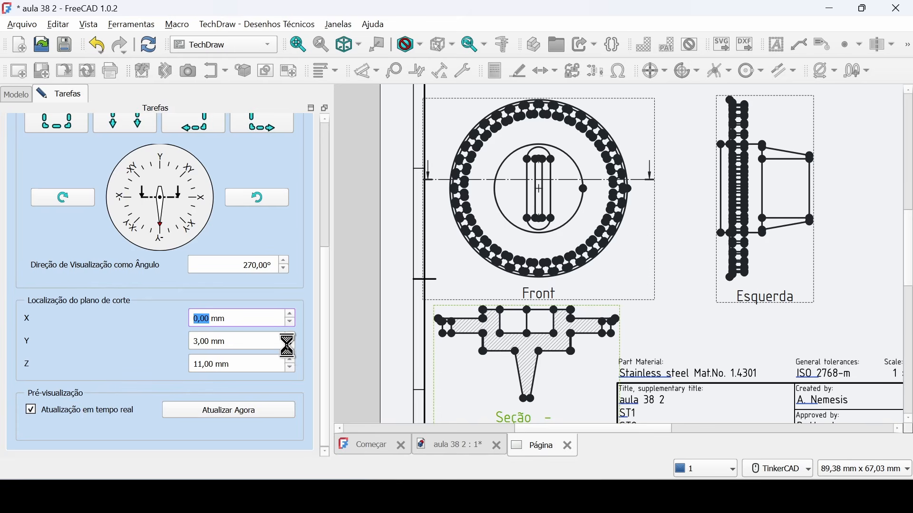
click(289, 345)
click(289, 344)
click(289, 344)
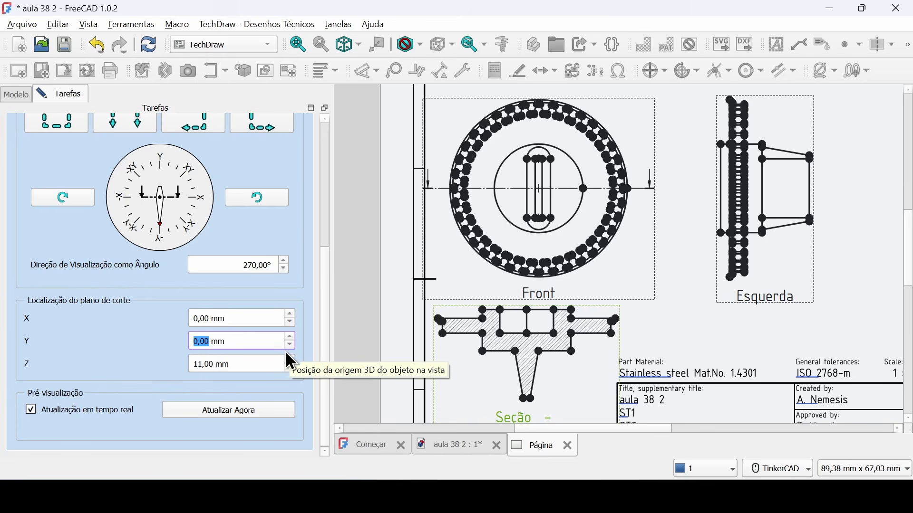
Set the section view's identifier to A and accept the section
scroll(326, 285, up, 5)
scroll(330, 210, up, 3)
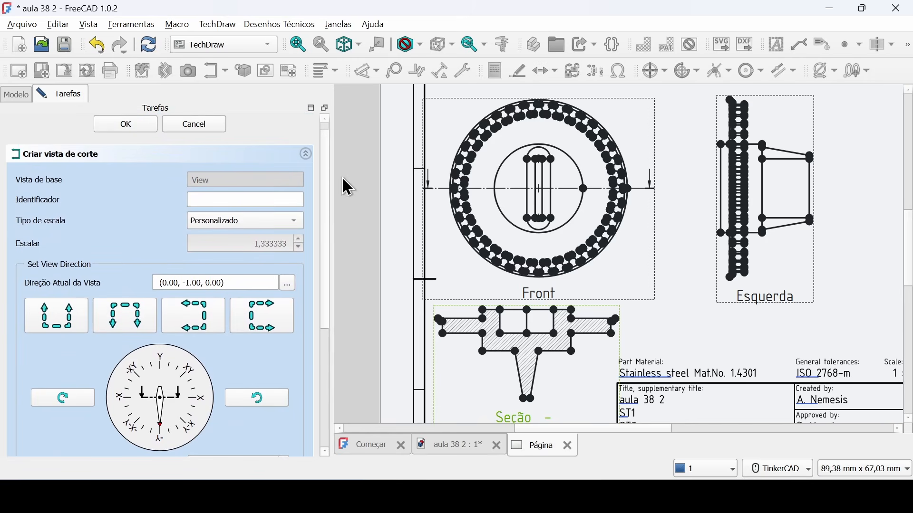
click(275, 205)
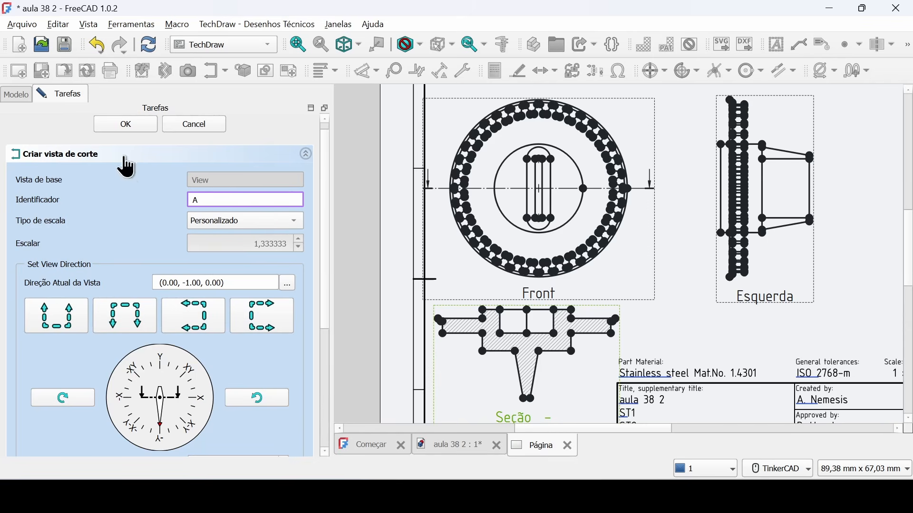
click(142, 124)
scroll(617, 323, down, 1)
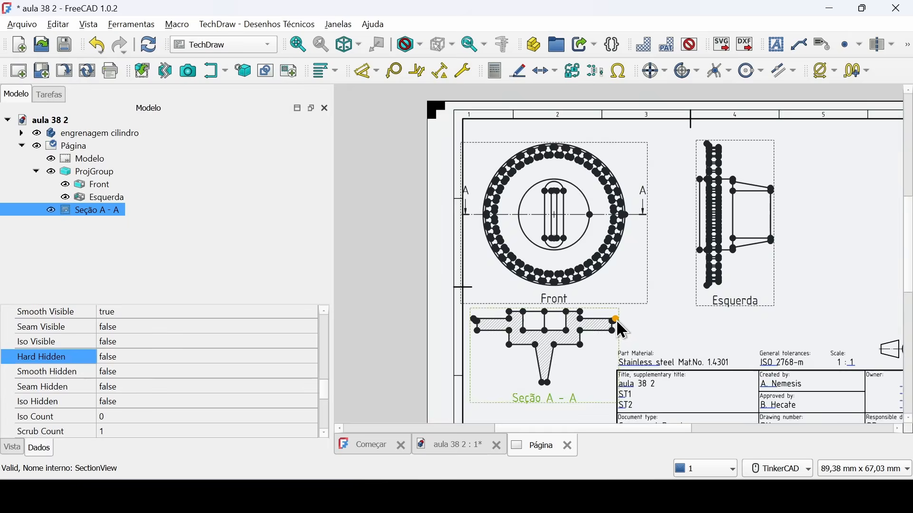
scroll(613, 320, down, 3)
scroll(506, 258, up, 2)
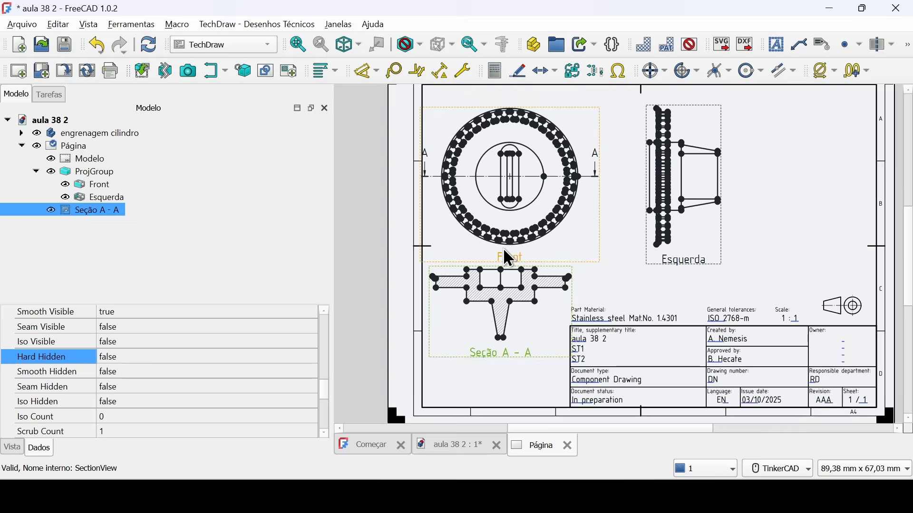
scroll(508, 259, up, 1)
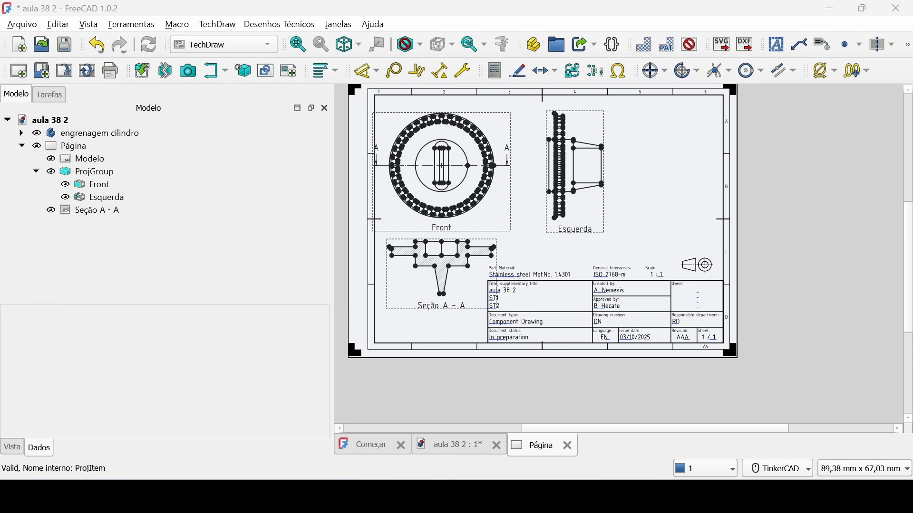
Create a detail view from the gear's Front view, centred on the teeth at X 27 mm and Y -12 mm
click(442, 228)
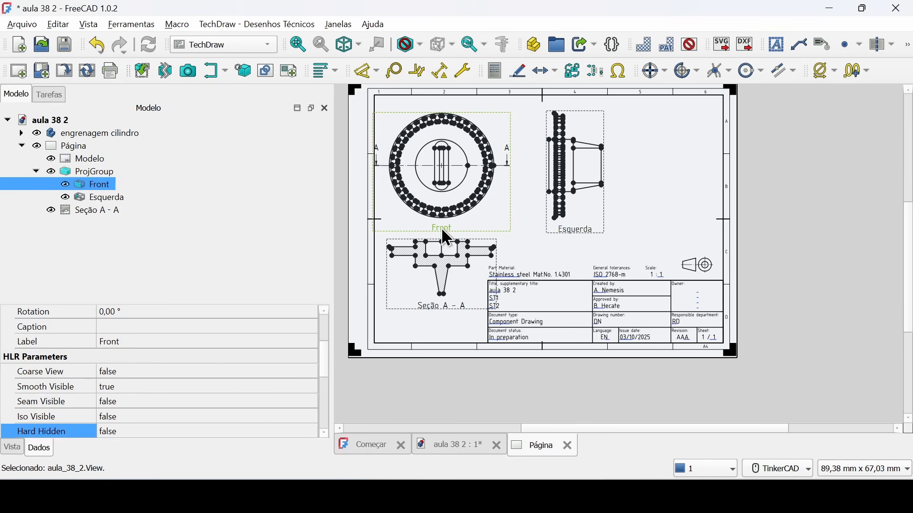
click(244, 72)
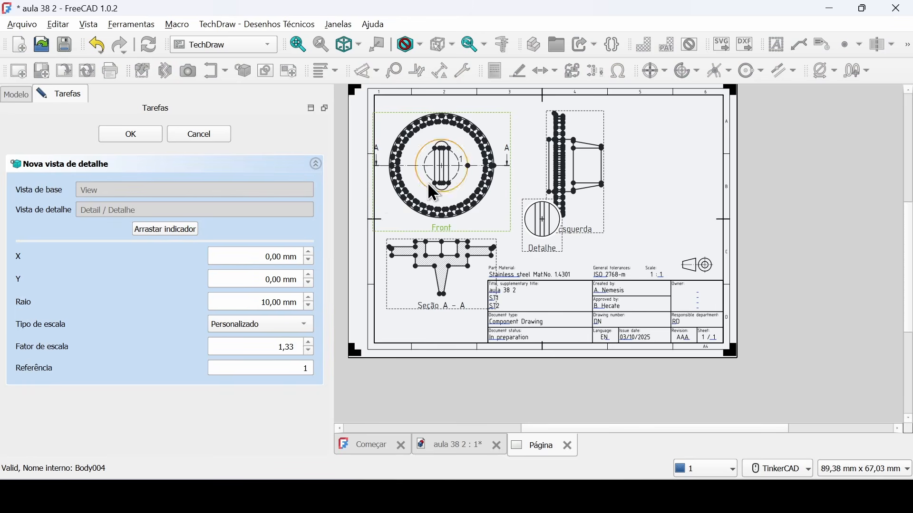
scroll(428, 183, up, 5)
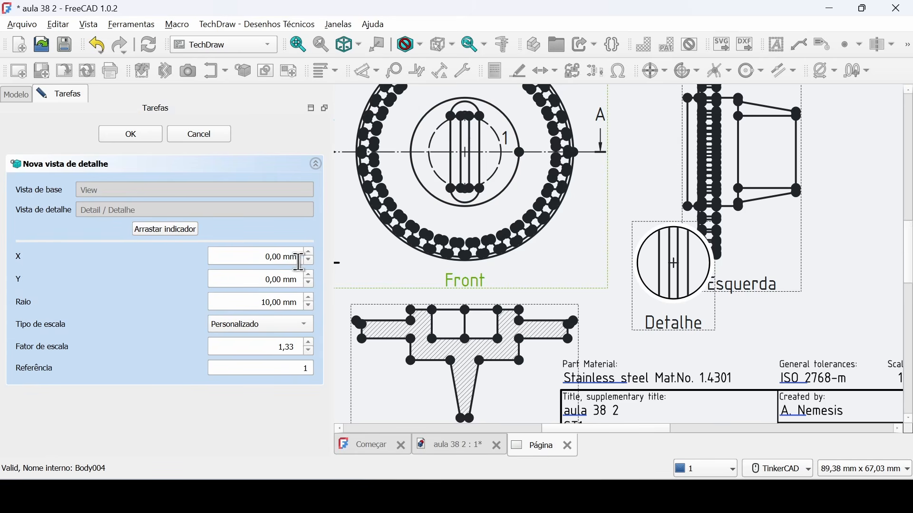
scroll(311, 261, up, 4)
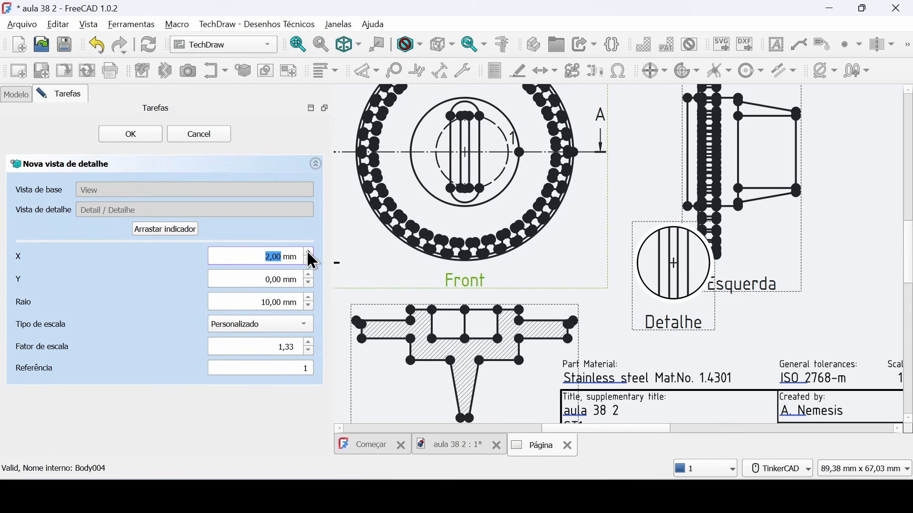
scroll(312, 261, up, 7)
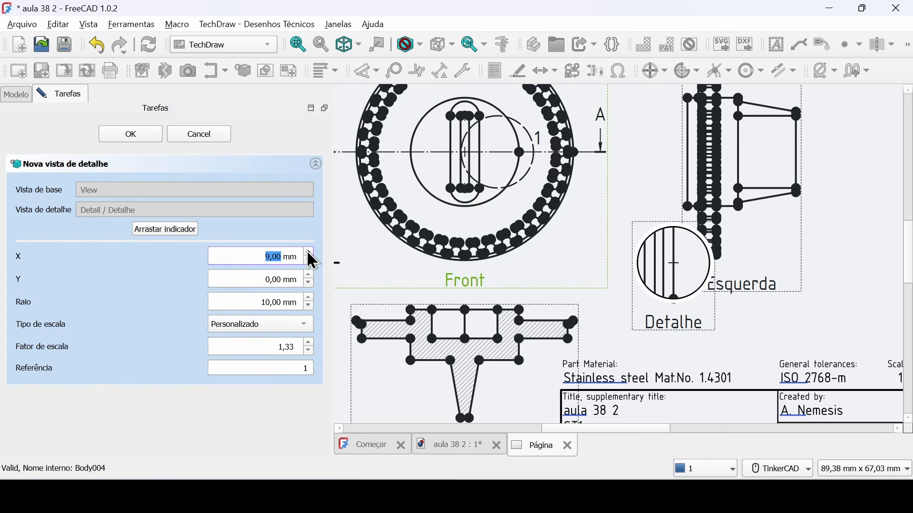
scroll(312, 261, up, 8)
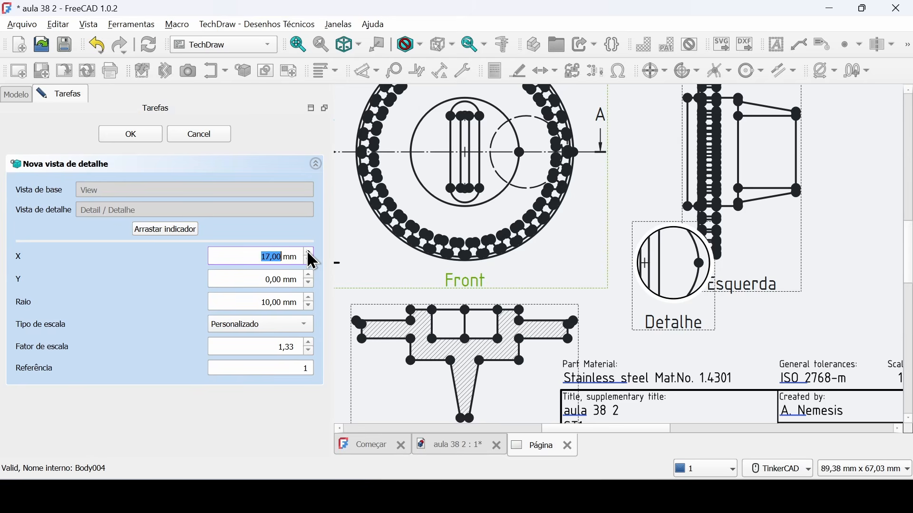
scroll(311, 261, up, 7)
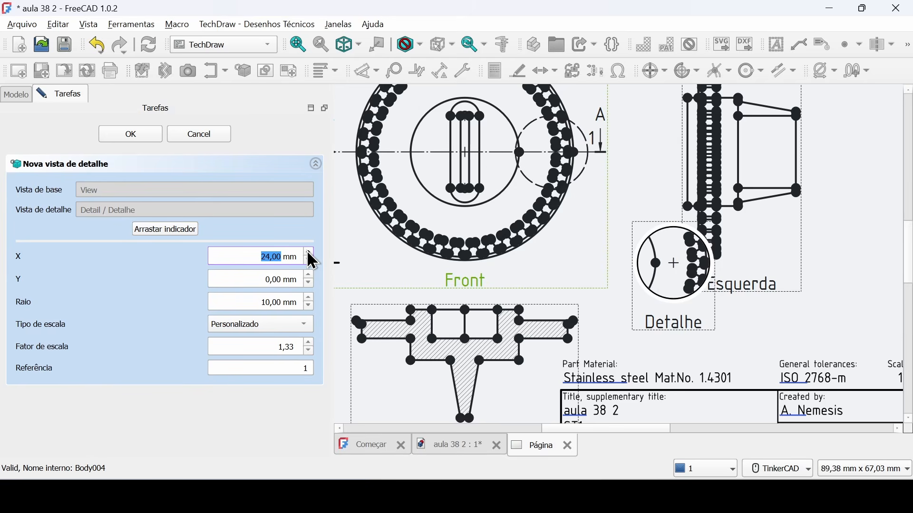
scroll(311, 261, up, 1)
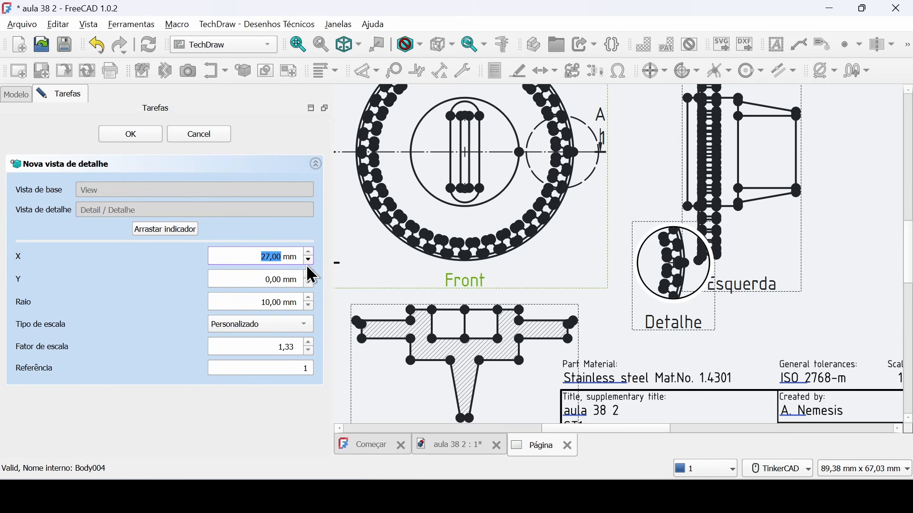
scroll(309, 288, down, 5)
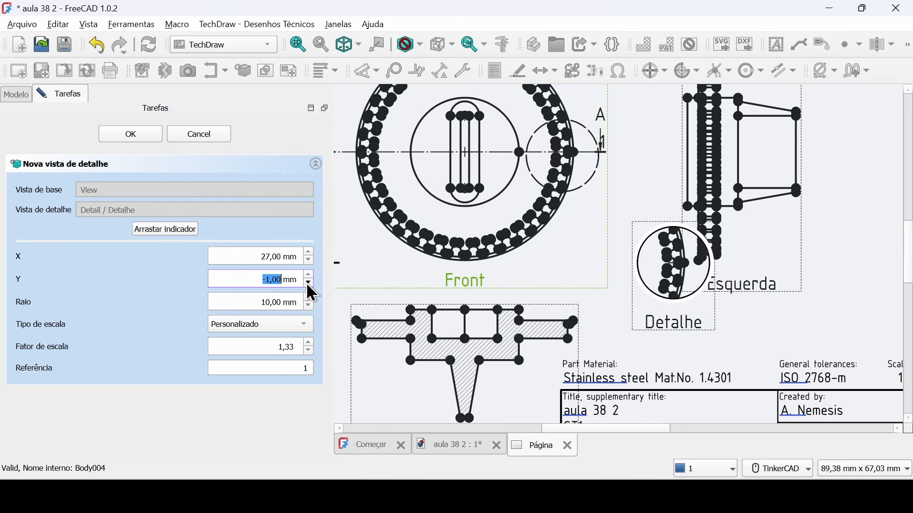
scroll(310, 288, down, 7)
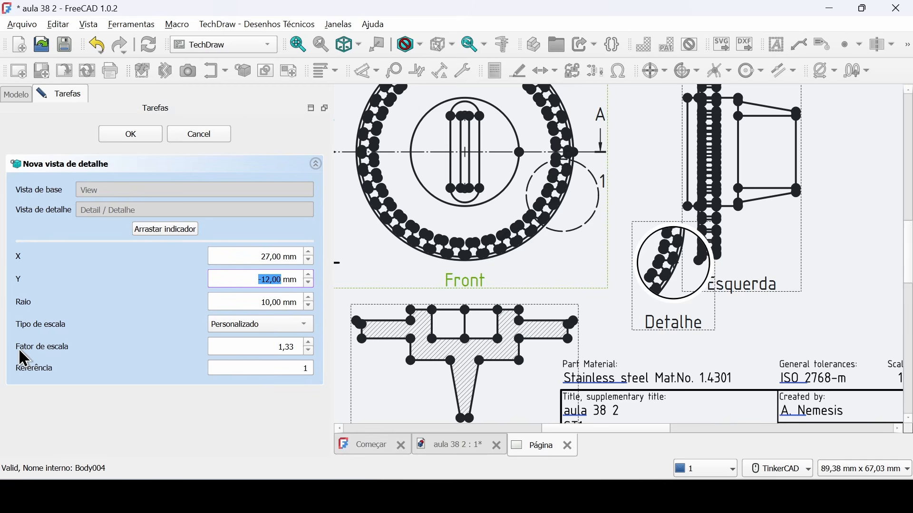
Set the detail view's custom scale factor to 2
click(246, 347)
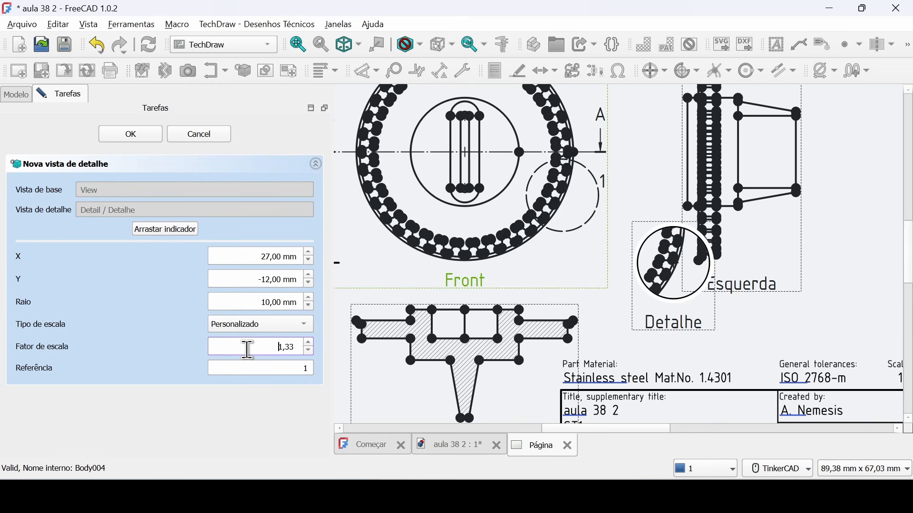
drag(266, 350, 304, 348)
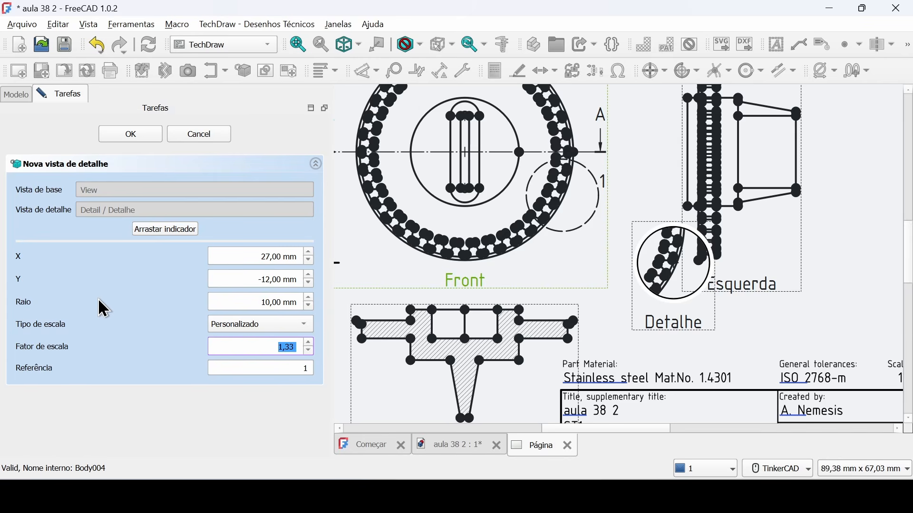
text(2)
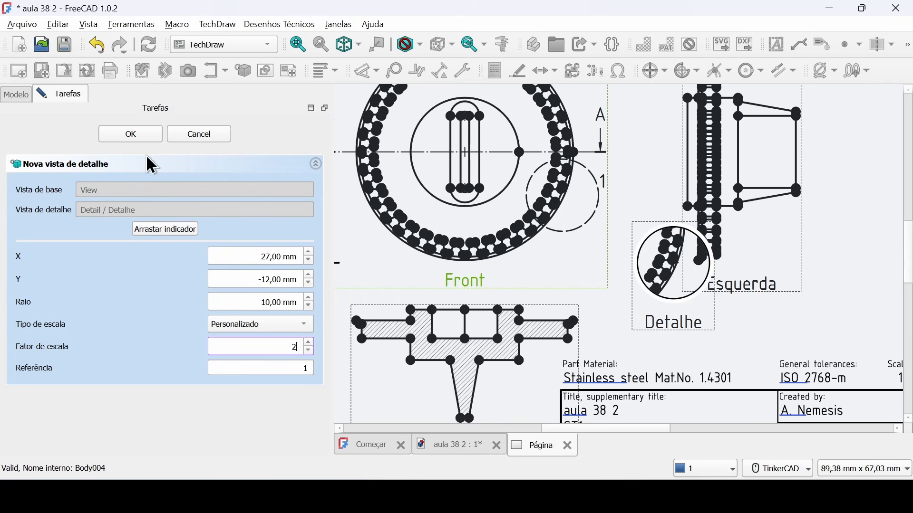
click(147, 285)
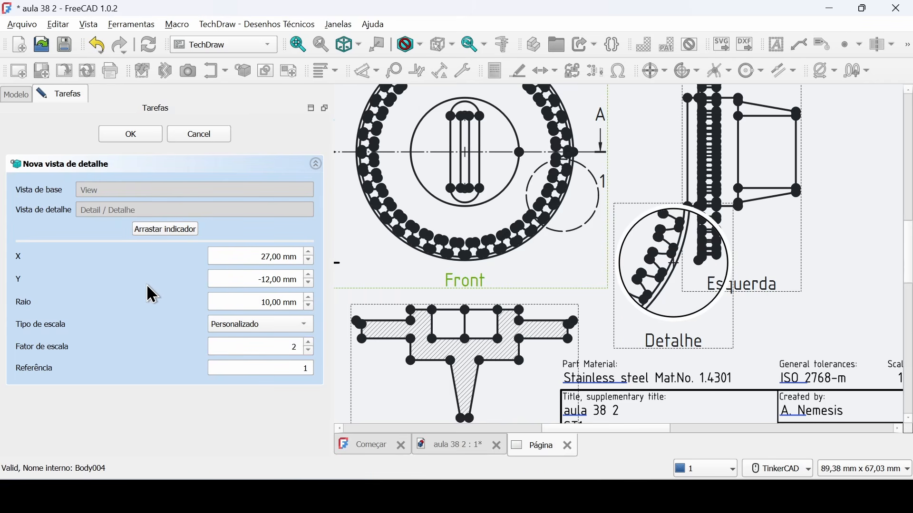
Shift the Esquerda view farther right on the sheet, place the detail view just above the title block, and accept the detail
scroll(703, 326, down, 2)
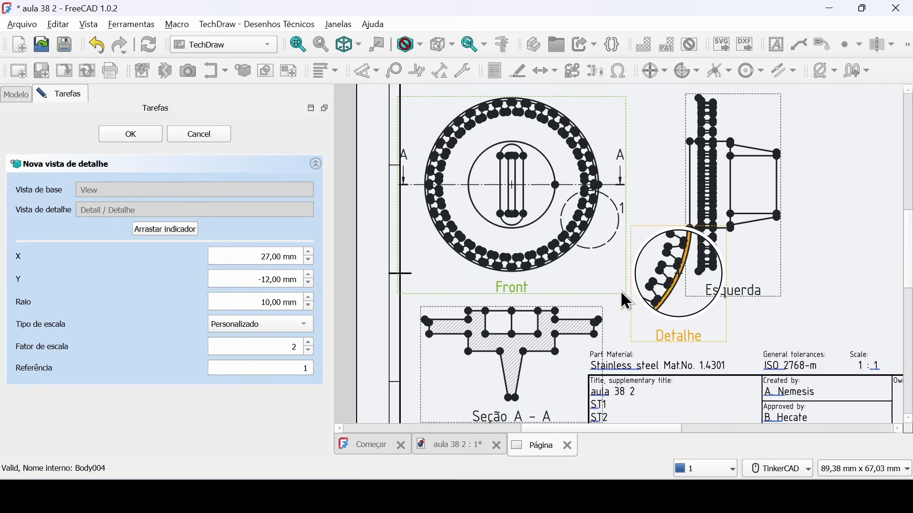
scroll(679, 266, down, 1)
drag(592, 281, 584, 315)
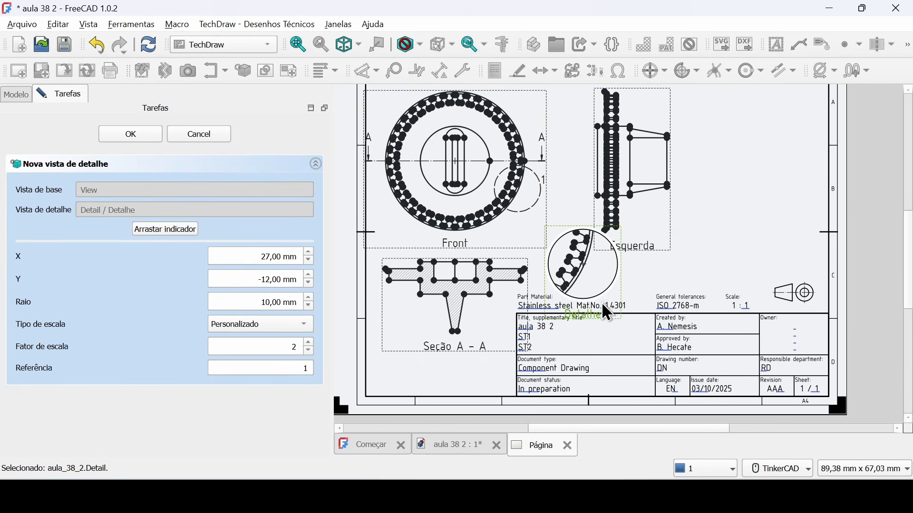
drag(638, 249, 659, 267)
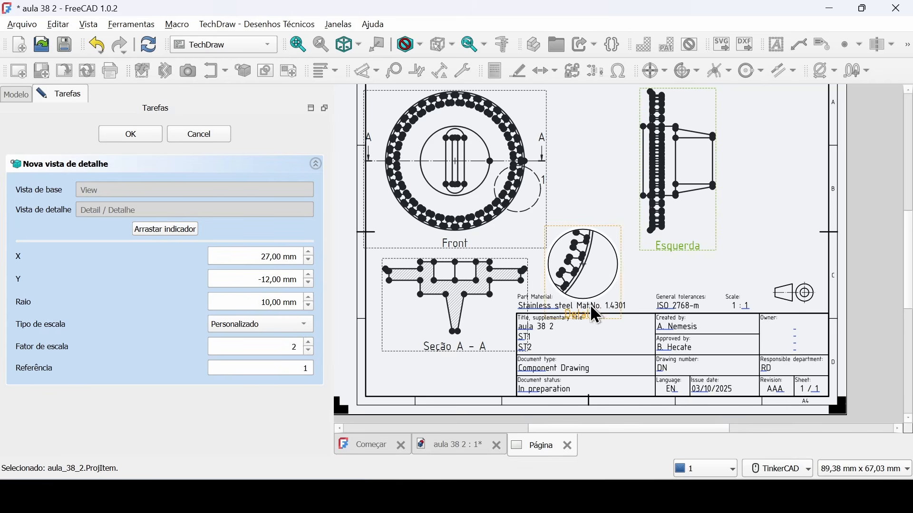
drag(589, 304, 598, 288)
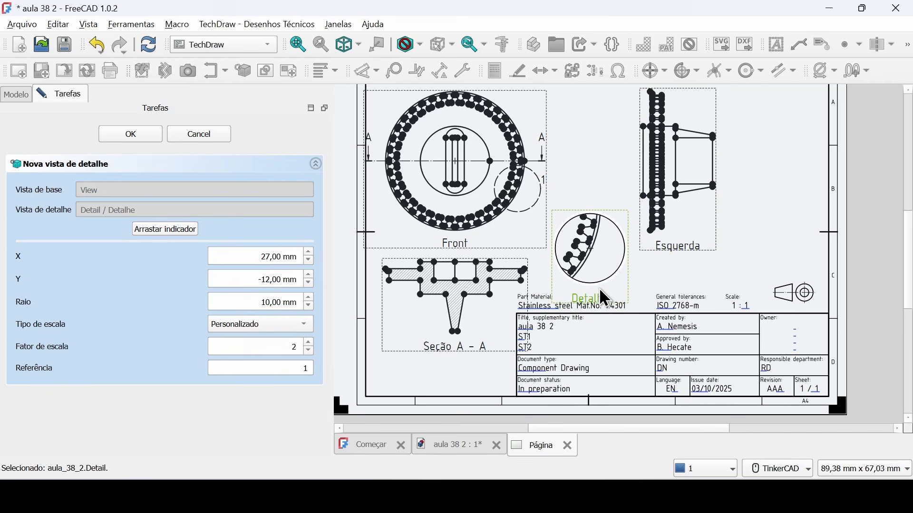
click(141, 140)
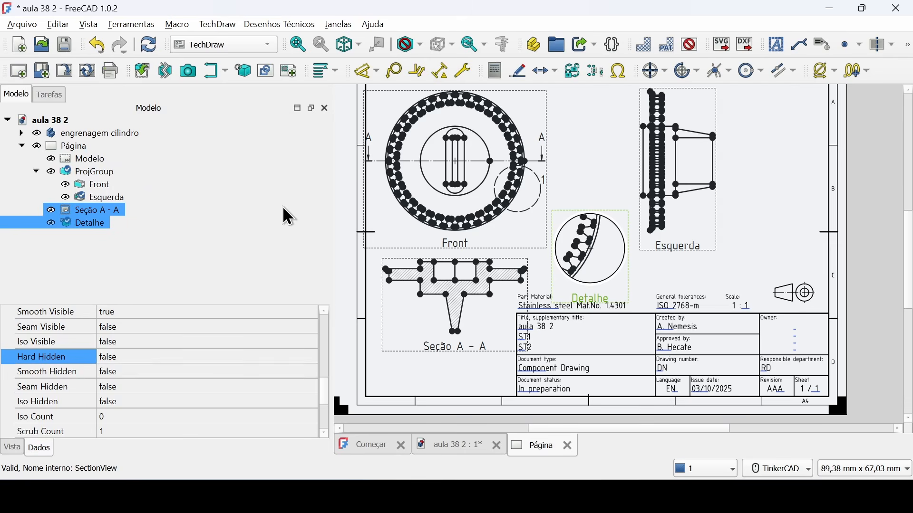
Turn off the view frames on the page so the gear drawing shows without borders, labels and vertex points
click(477, 203)
mouse_move(485, 199)
middle_down()
mouse_move(460, 210)
mouse_move(498, 211)
middle_up()
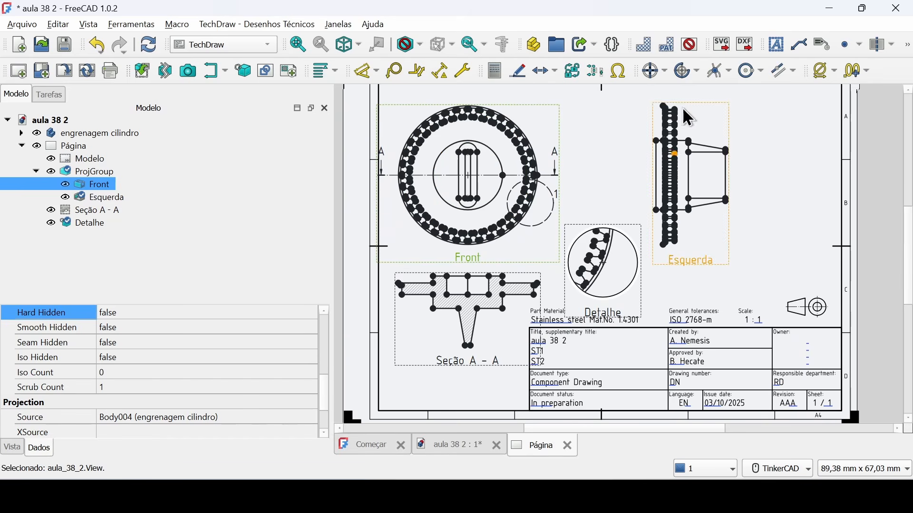
click(688, 45)
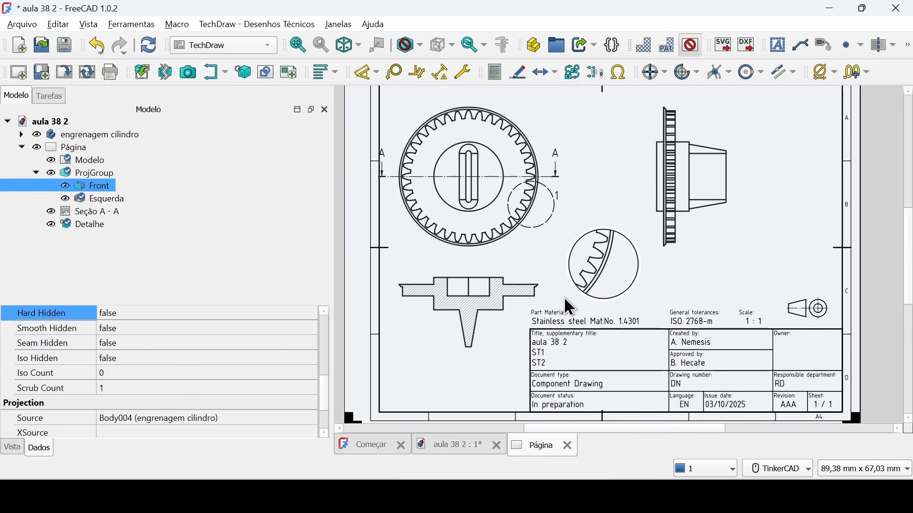